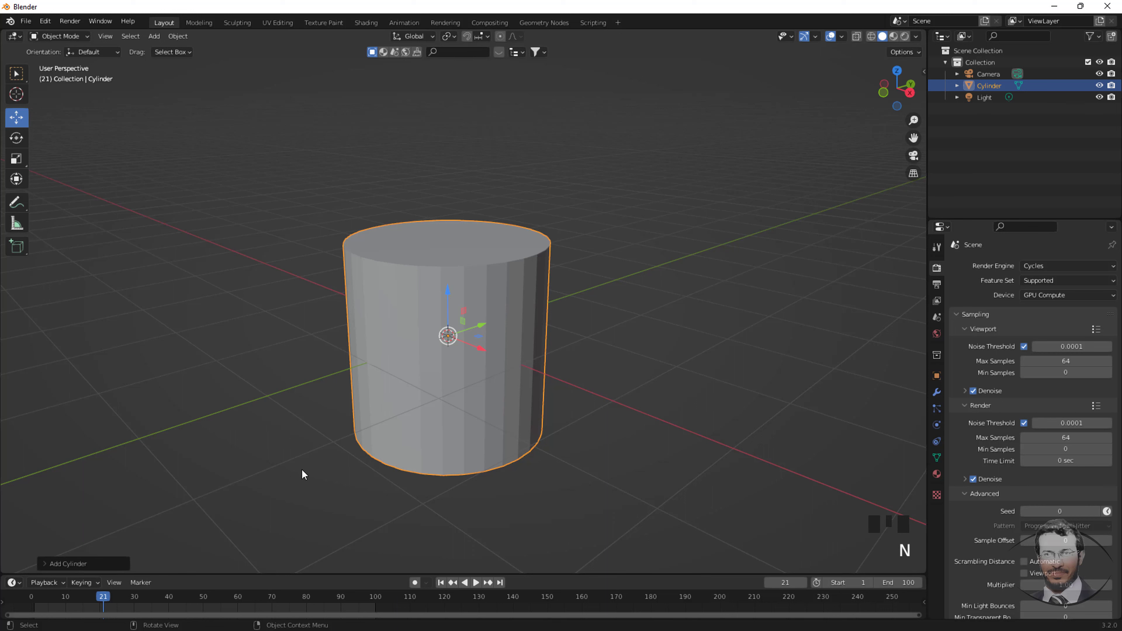
Set the new cylinder's vertex count to 60
left_click(89, 565)
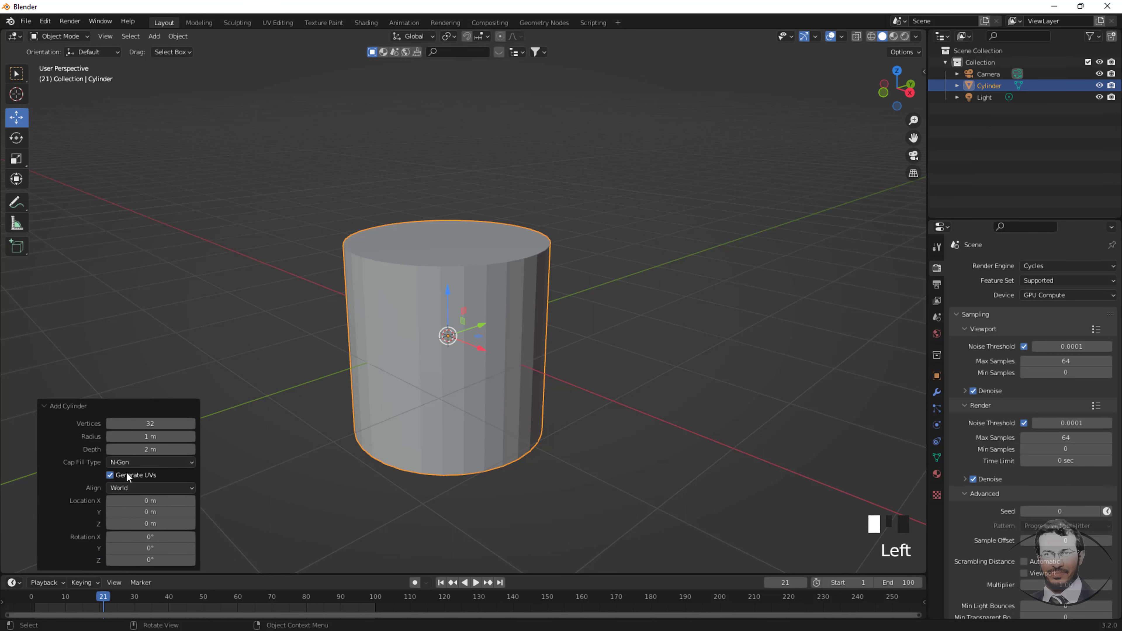
double_click(160, 425)
type("6")
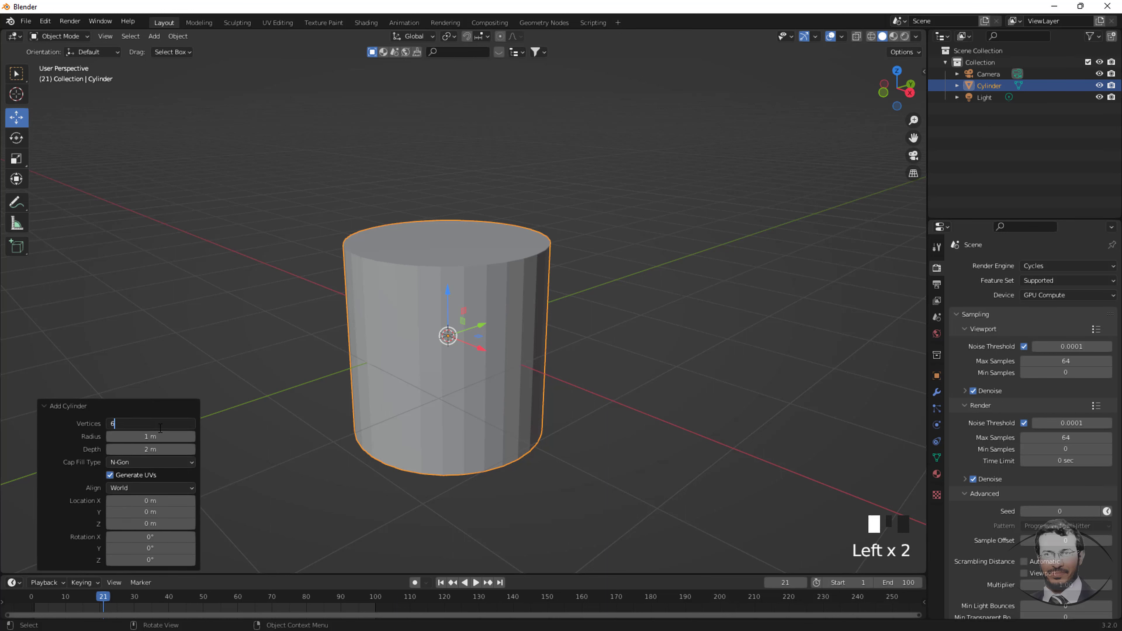
type("0")
key("Return")
Flatten the cylinder into a low disc by scaling it along Z by about -0.15
middle_click_drag(395, 395, 467, 415)
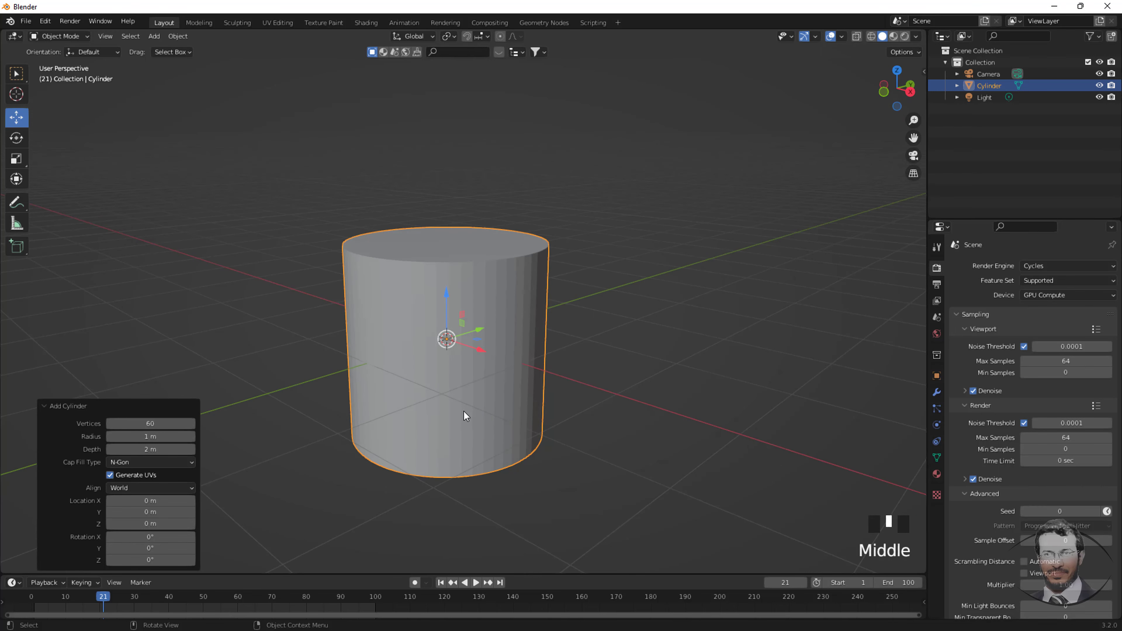
left_click(15, 160)
left_click_drag(447, 294, 446, 340)
scroll(440, 378, "up", 4)
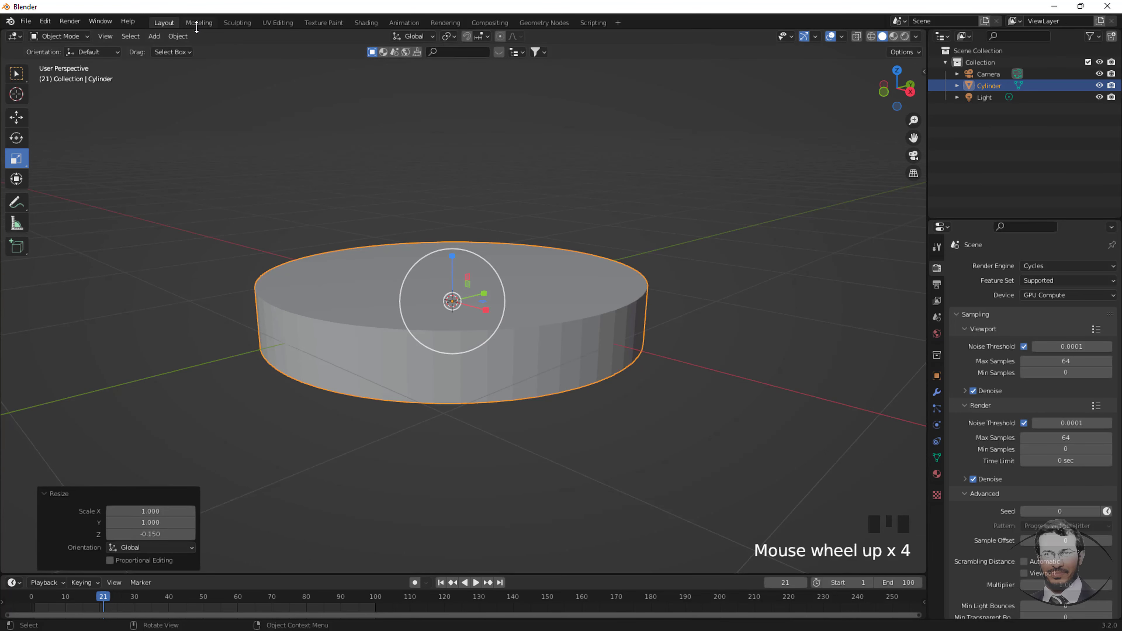
Switch to the Modeling workspace and delete the cylinder's bottom face
left_click(198, 23)
middle_click_drag(456, 384, 470, 338)
scroll(468, 338, "up", 9)
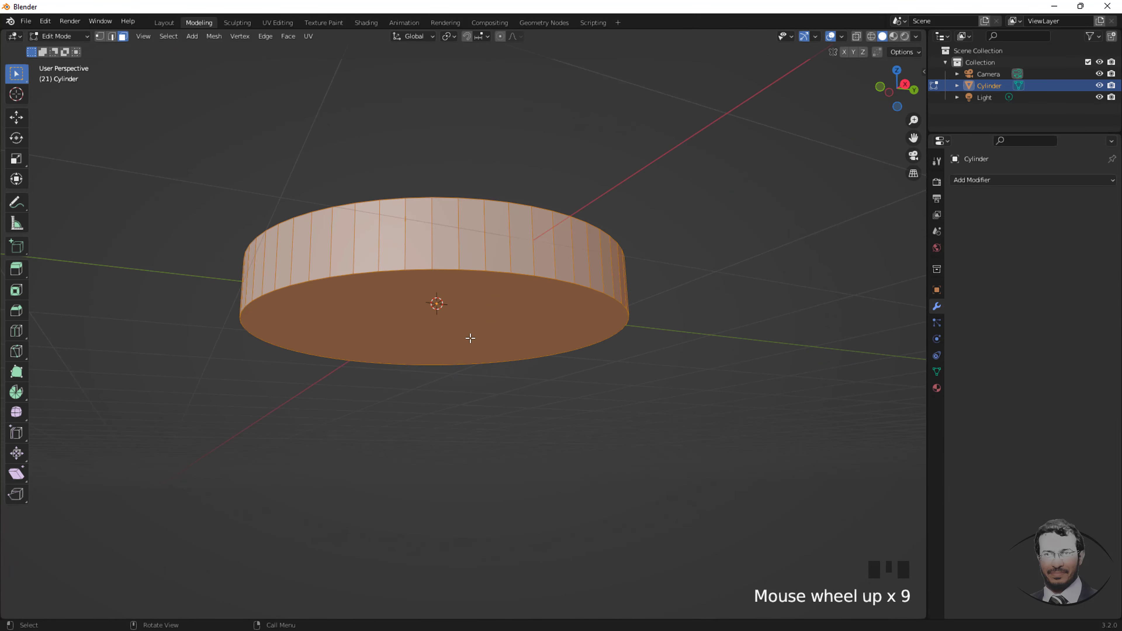
left_click(466, 334)
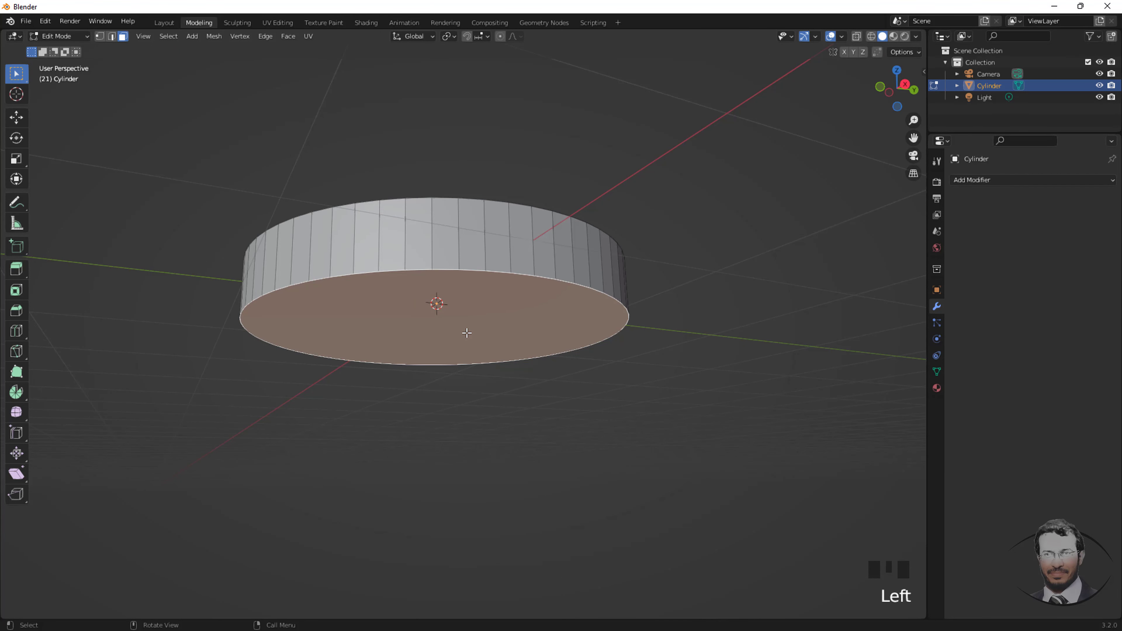
key("Delete")
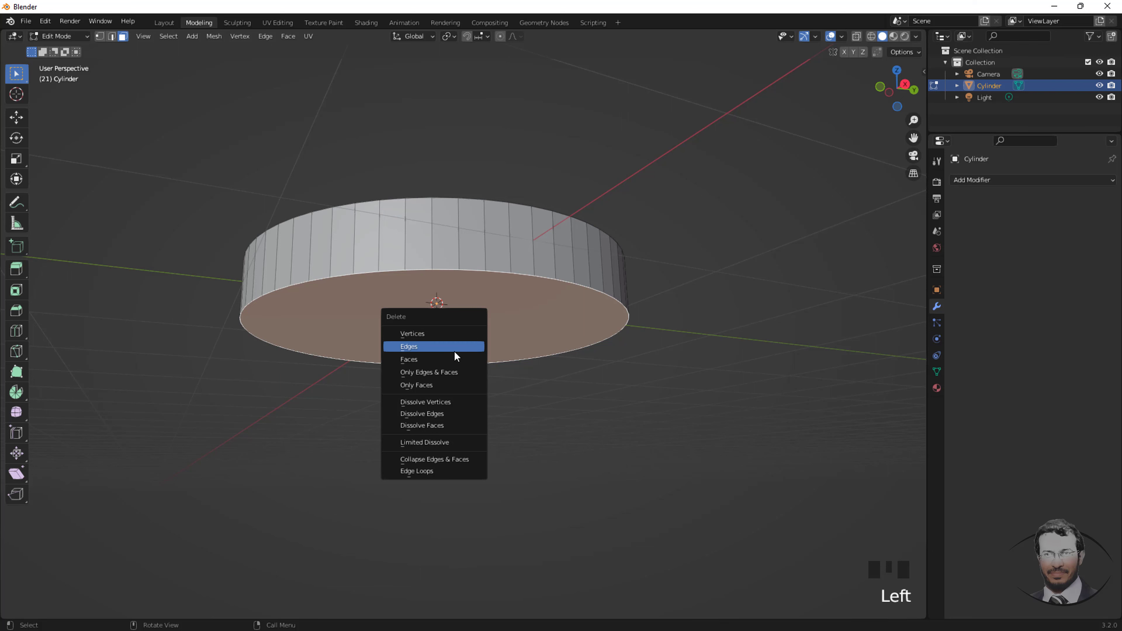
left_click(447, 359)
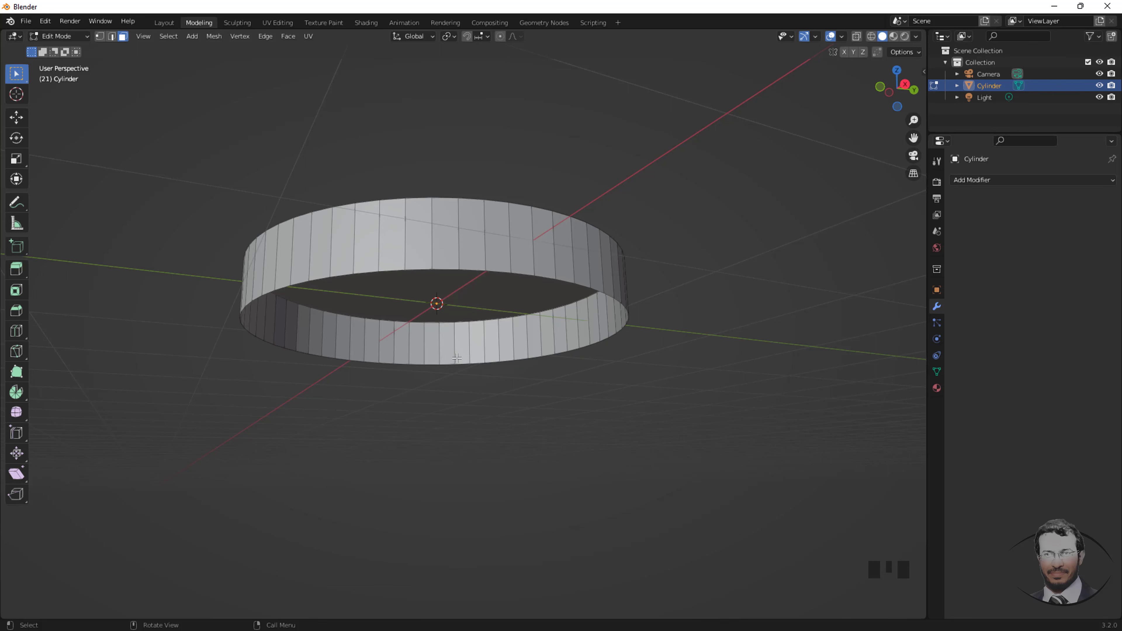
Select the bottom rim's vertex loop, apply Checker Deselect to keep every other vertex, and scale those vertices outward into flared points
middle_click_drag(456, 358, 475, 382)
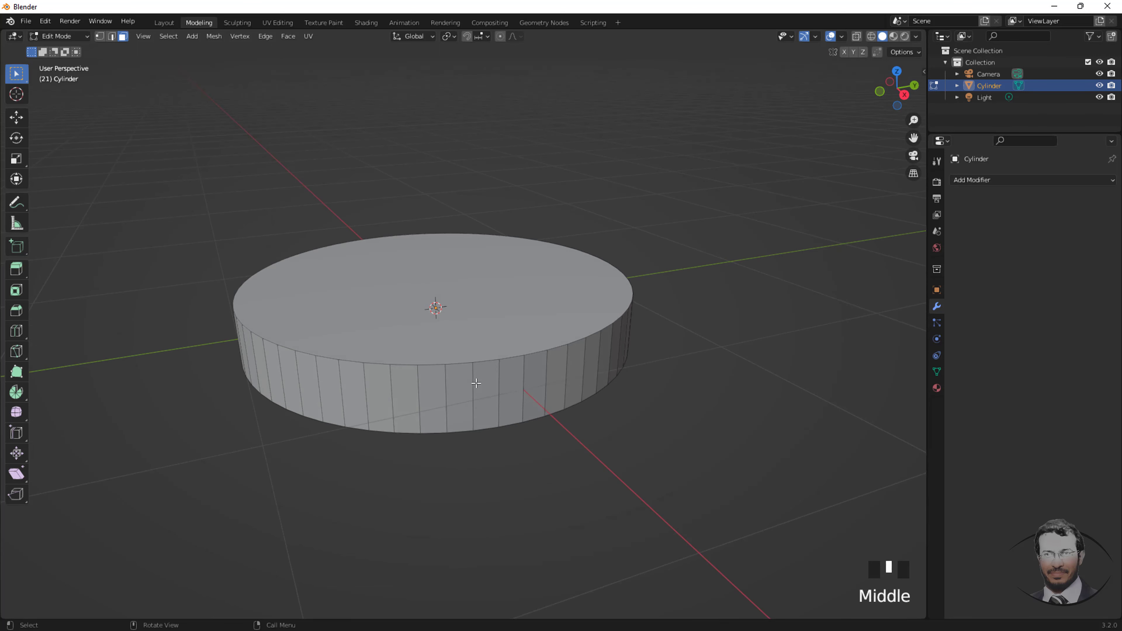
left_click(100, 37)
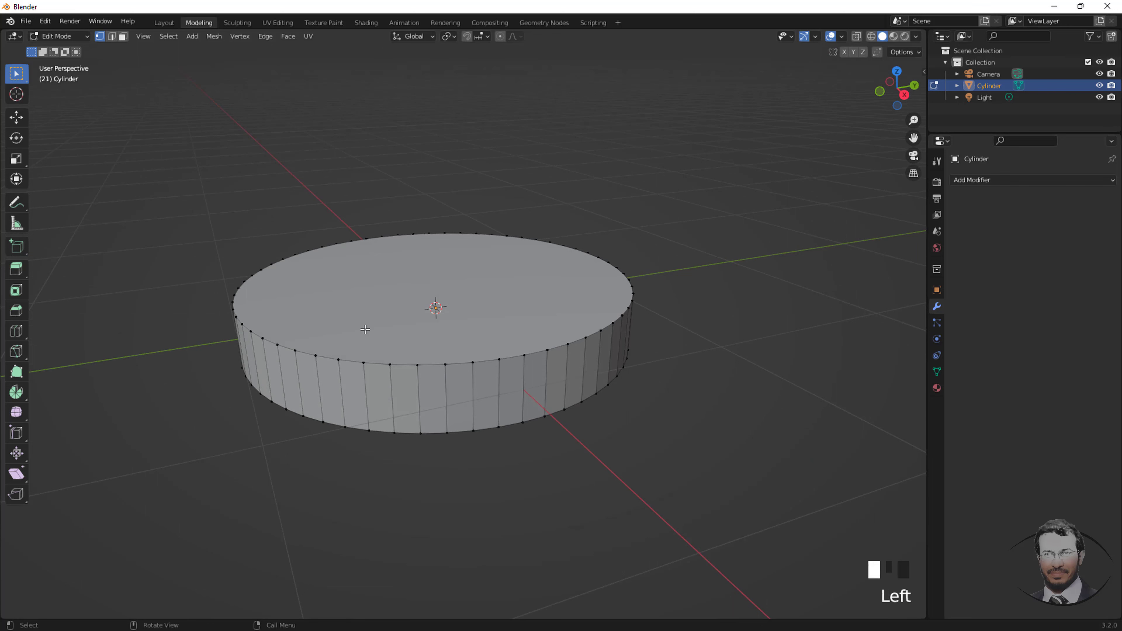
scroll(413, 410, "up", 2)
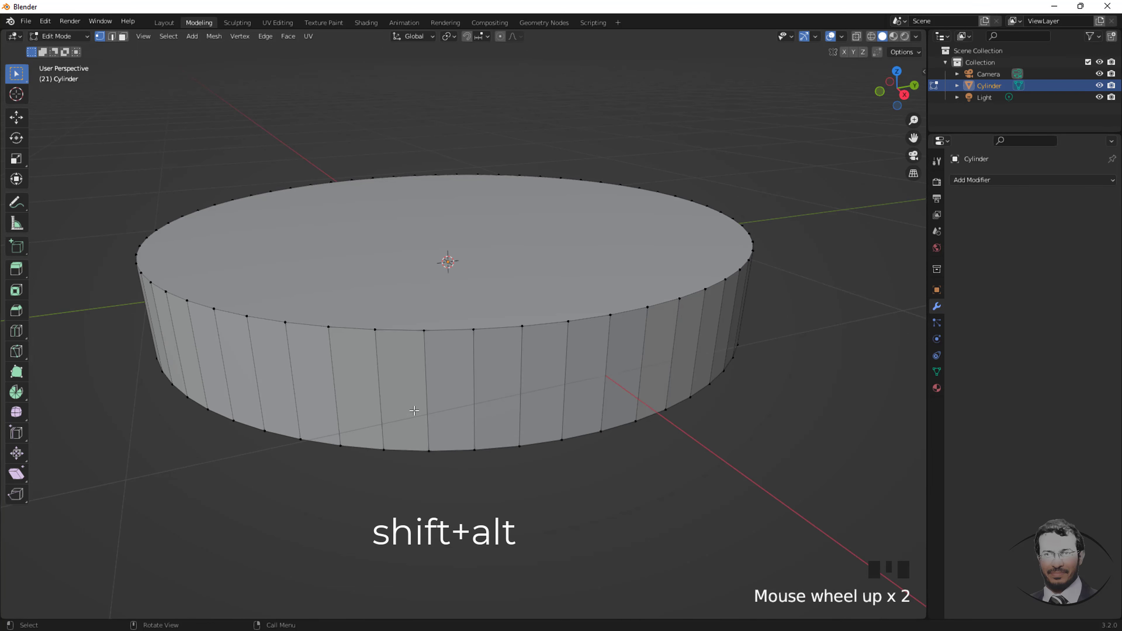
left_click(453, 447, "alt+shift")
key("F3")
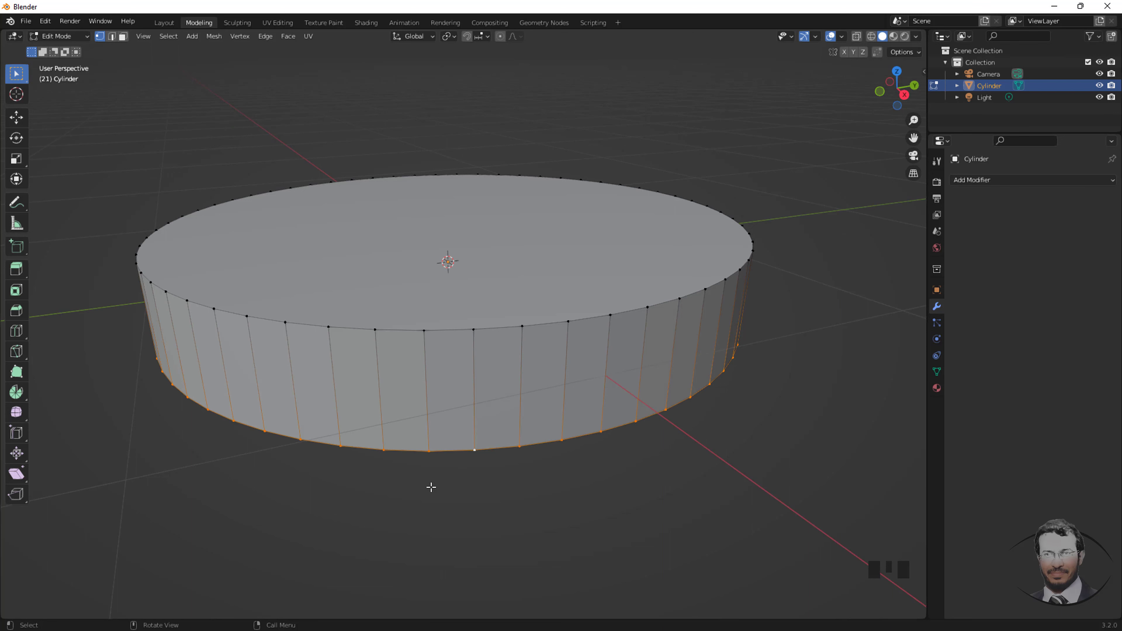
type("chec")
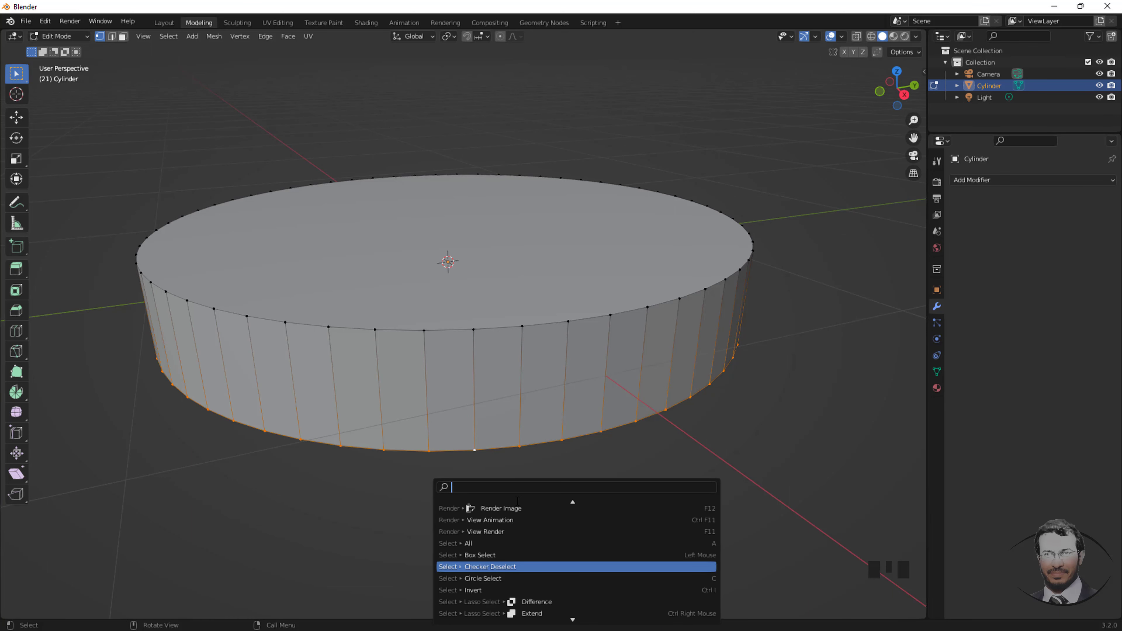
type("k")
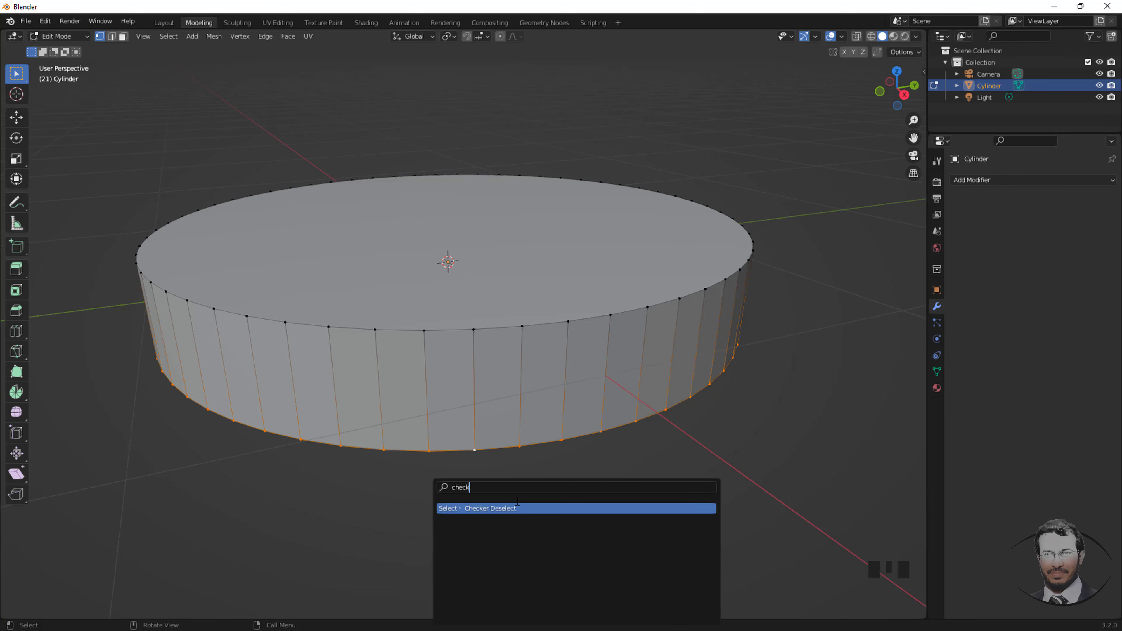
key("Return")
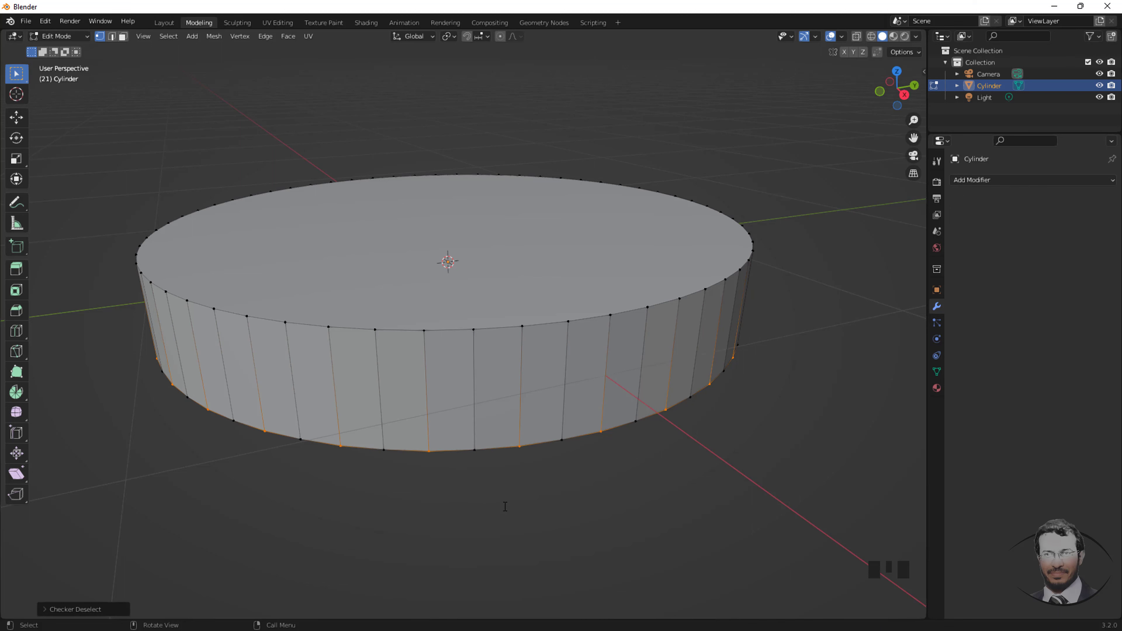
key("s")
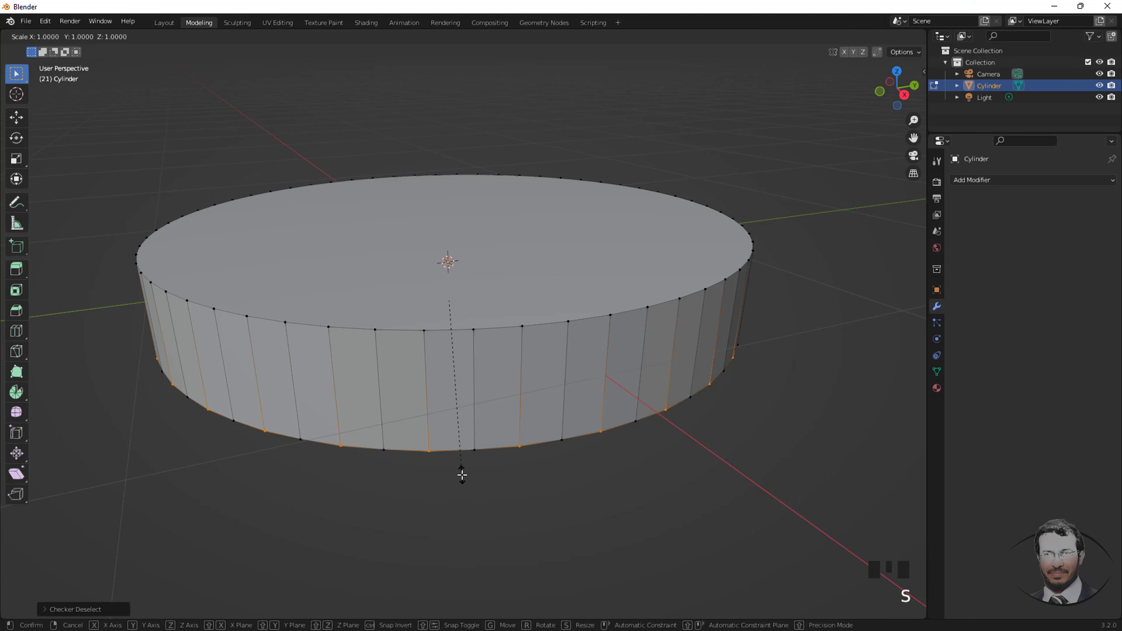
left_click(461, 517)
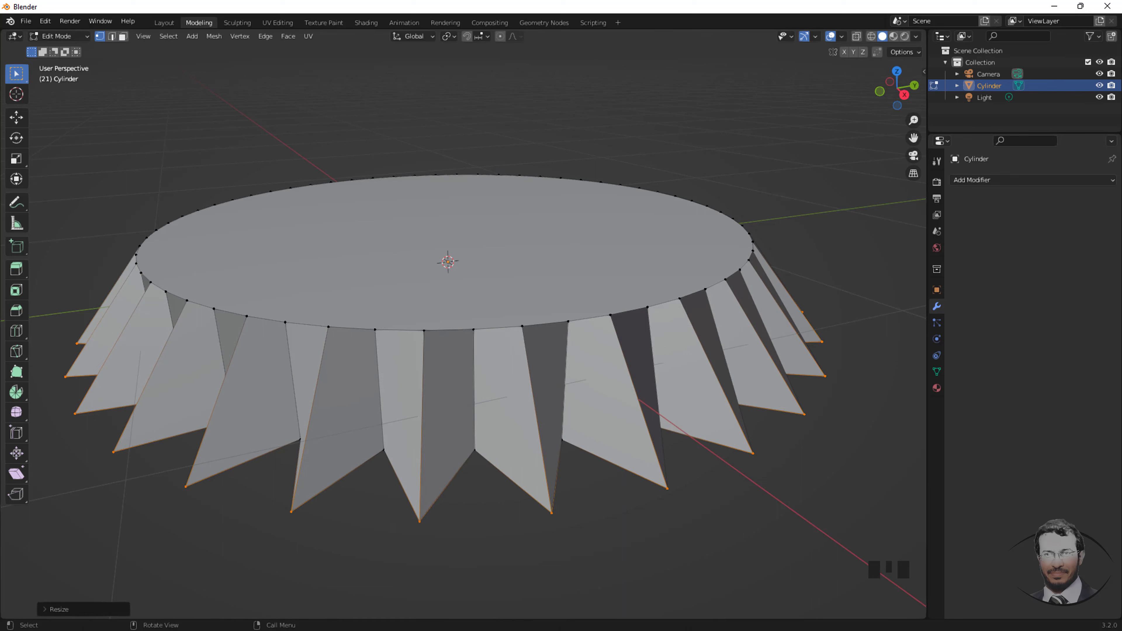
Bevel all the side edges and the top rim's edge loop with a width of about 0.046 m and 5 segments
left_click(111, 36)
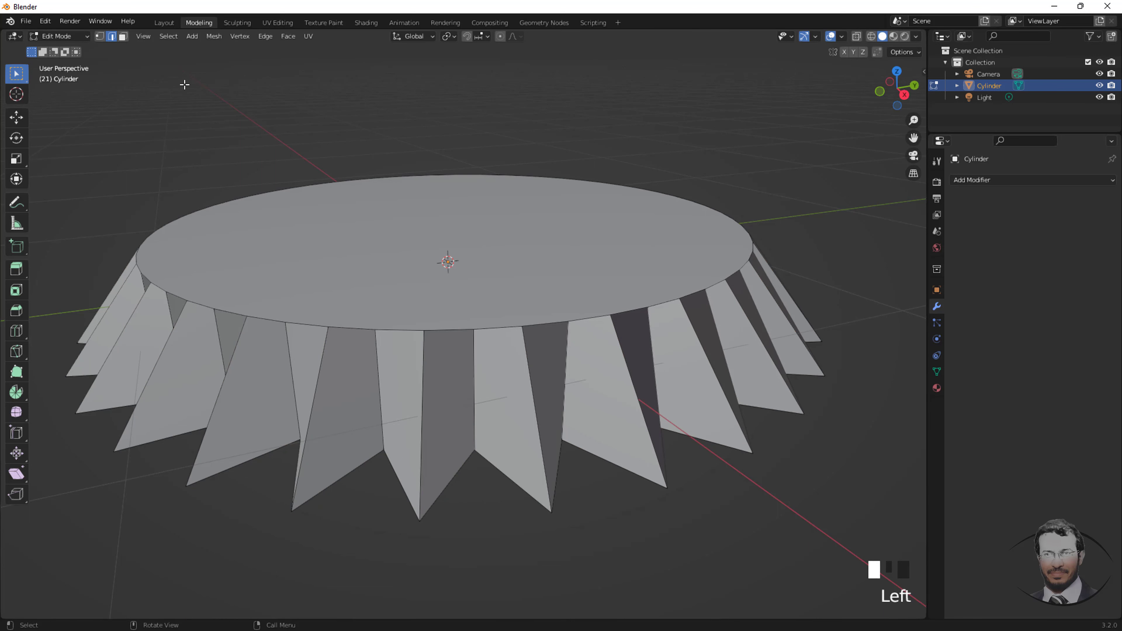
left_click(508, 411, "ctrl+alt")
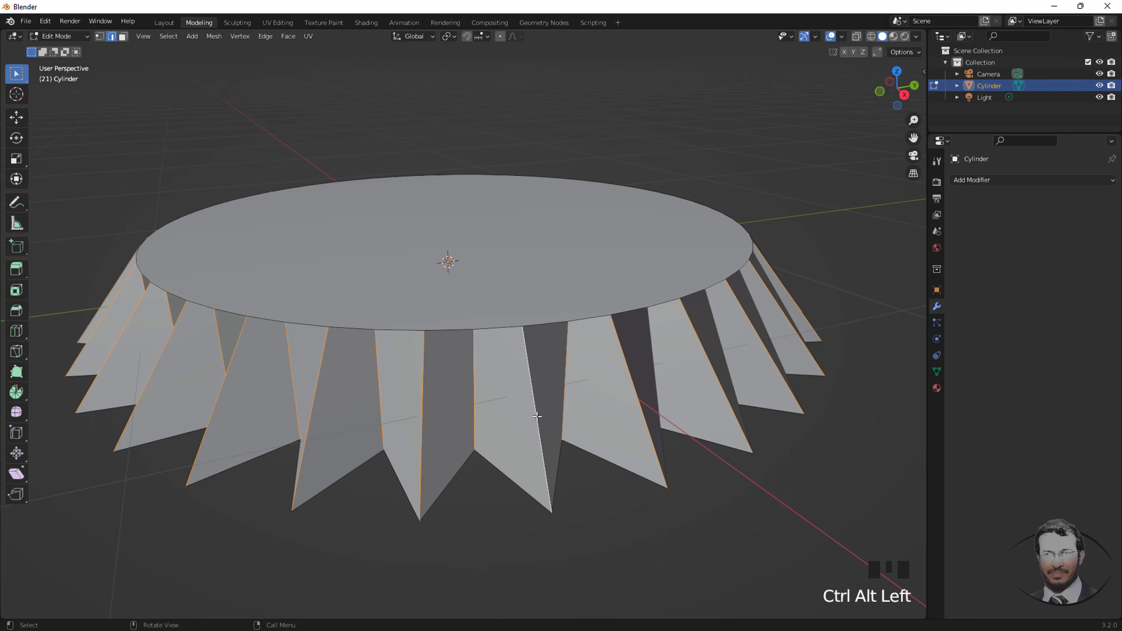
left_click(513, 326, "alt+shift")
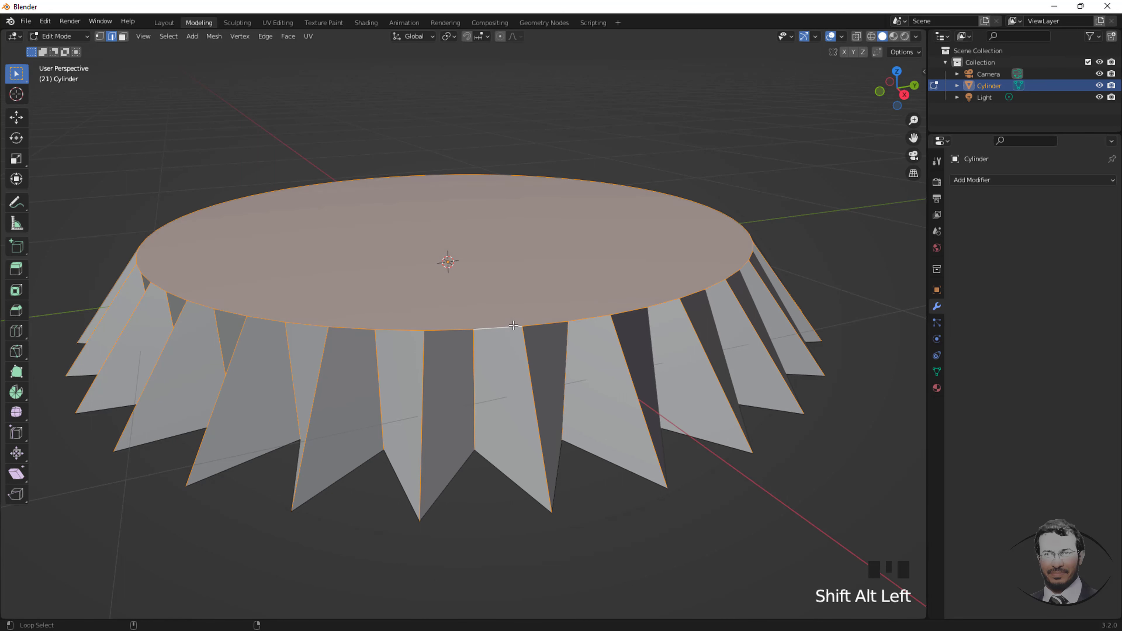
key("ctrl+b")
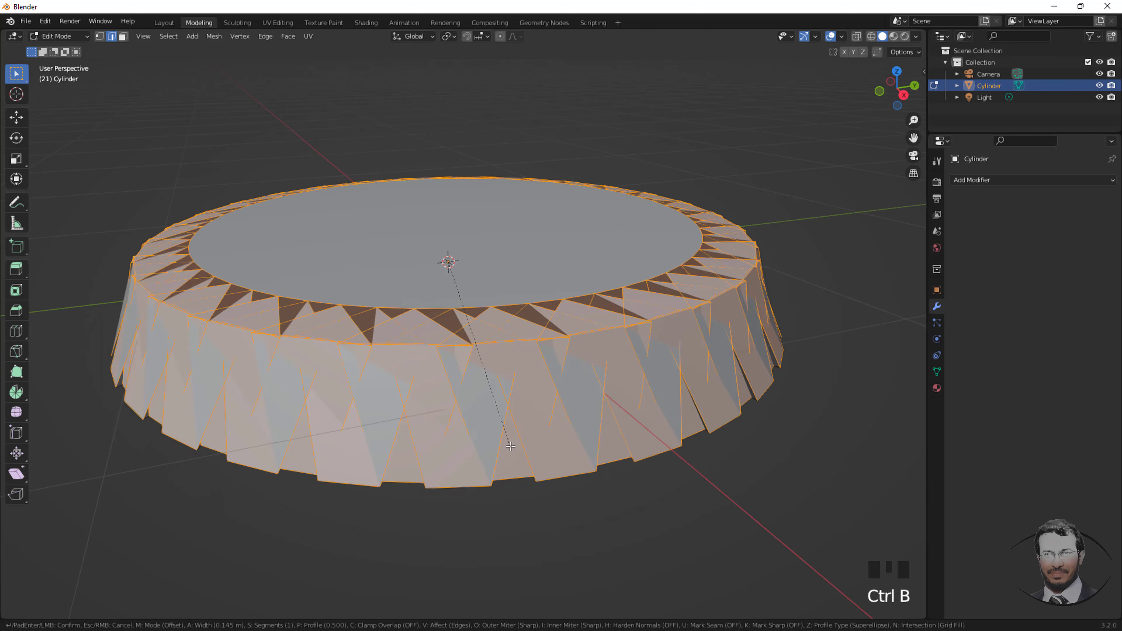
scroll(511, 423, "up", 1)
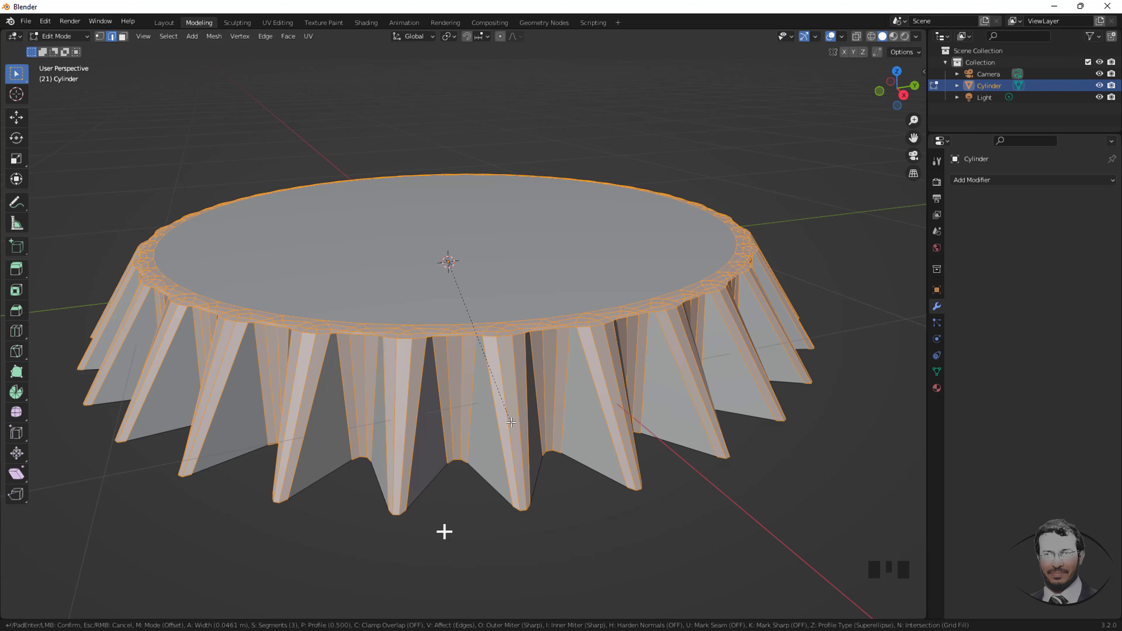
scroll(511, 423, "up", 2)
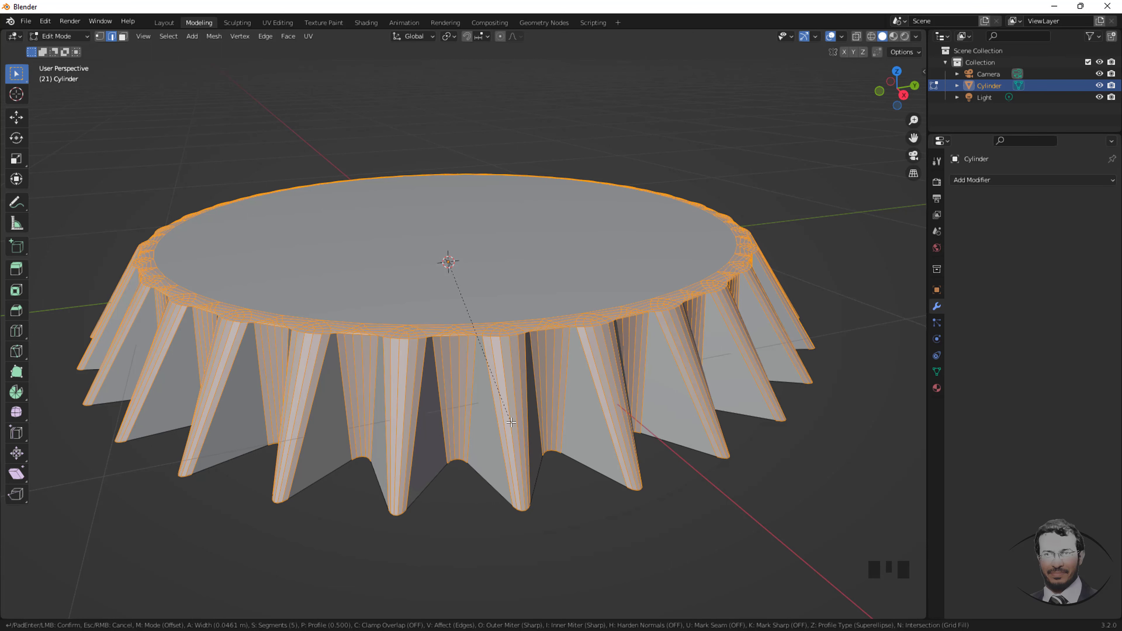
left_click(511, 423)
Return to Object Mode and apply Shade Smooth to the cap
scroll(502, 419, "down", 1)
middle_click_drag(501, 419, 475, 405)
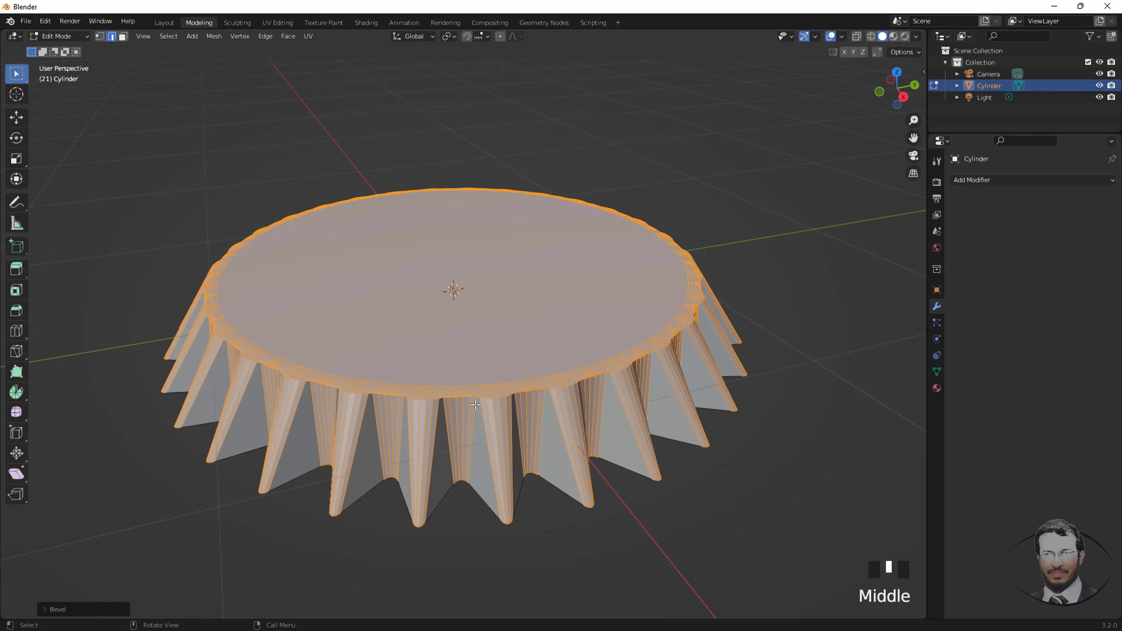
key("Tab")
scroll(460, 418, "up", 2)
scroll(459, 423, "down", 1)
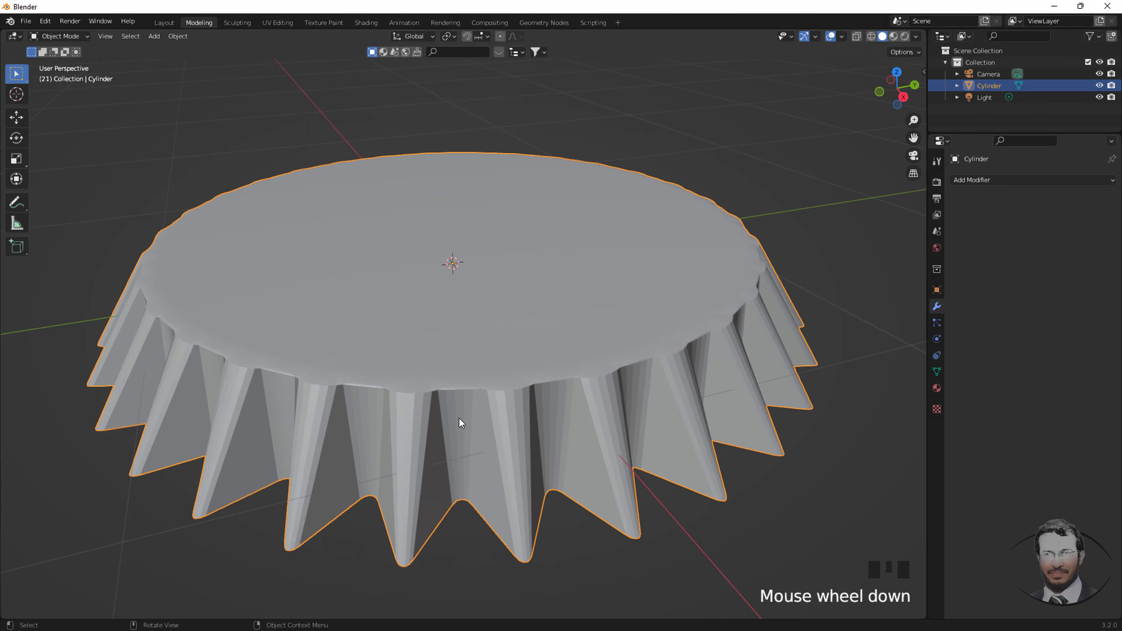
right_click(457, 309)
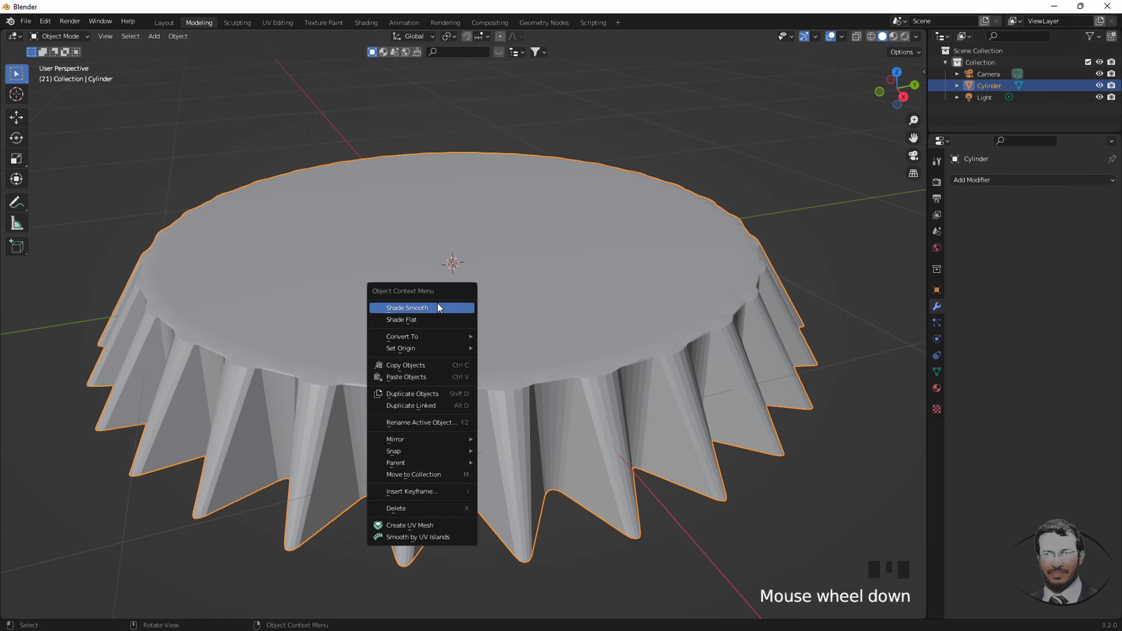
right_click(447, 308)
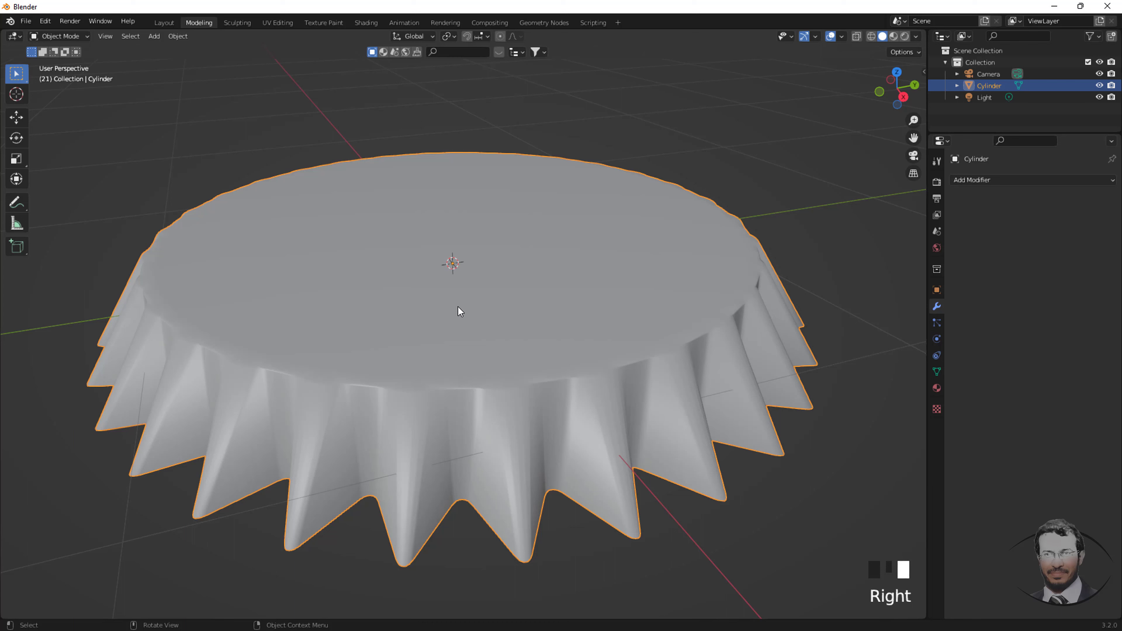
Enable Auto Smooth at 30° in the cap mesh's normals settings
left_click(935, 371)
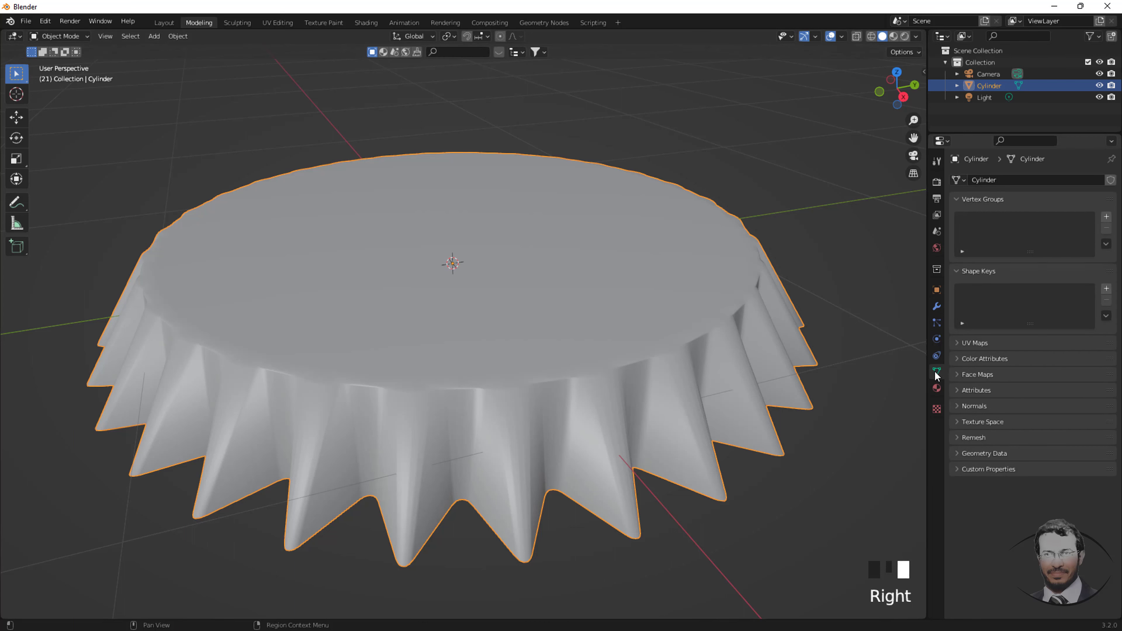
left_click(957, 406)
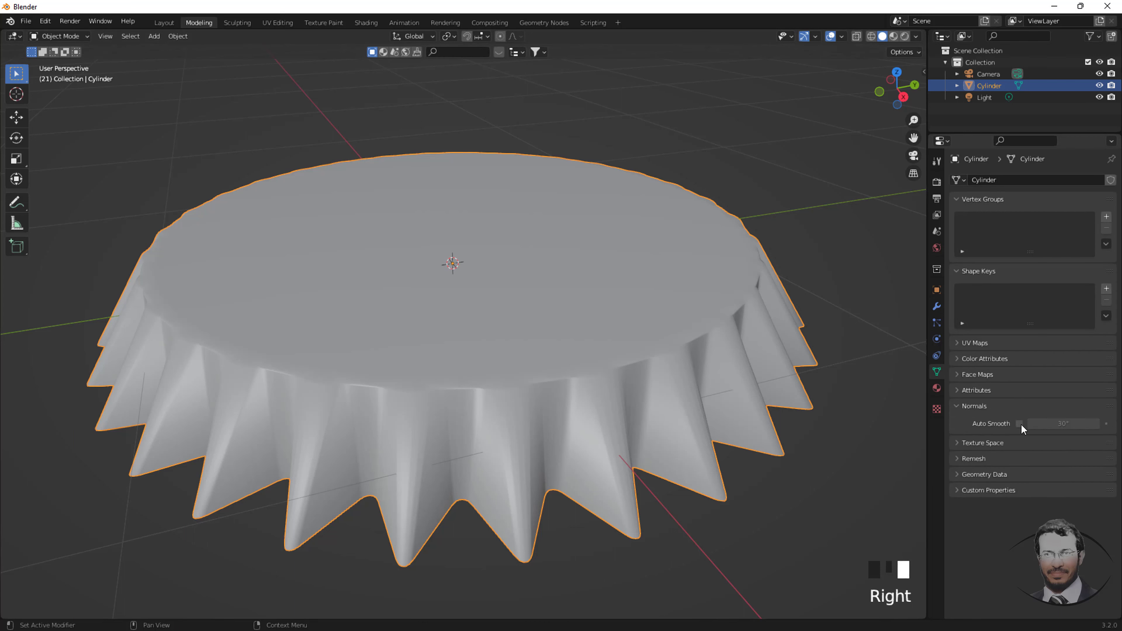
left_click(1019, 423)
double_click(578, 404)
middle_click_drag(577, 404, 544, 395)
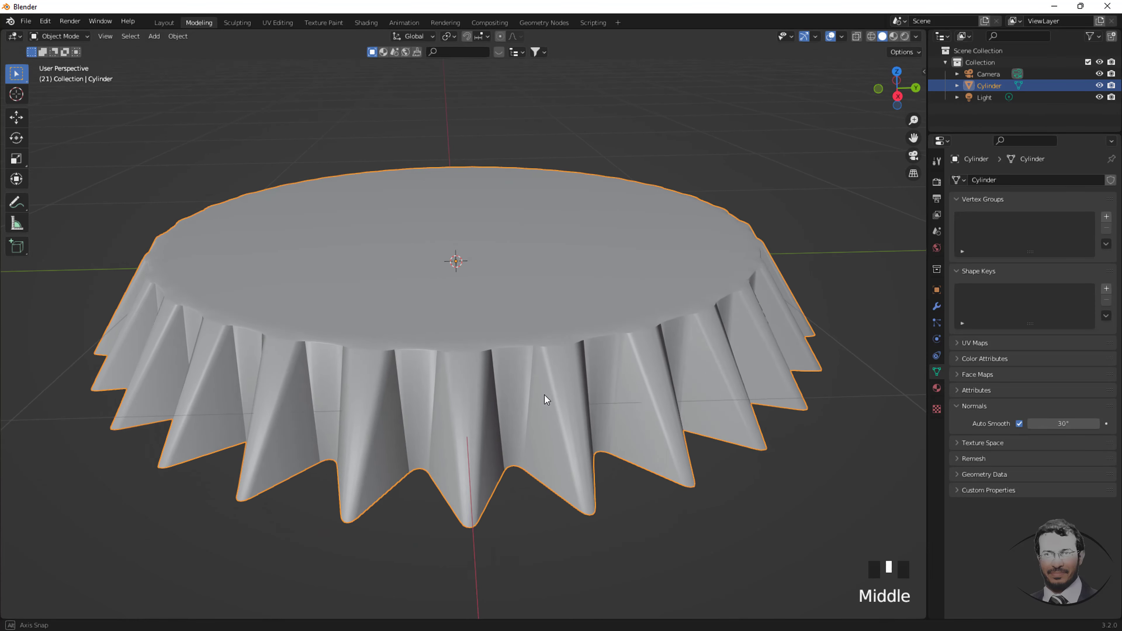
In Edit Mode with face selection, extrude the cap's large top face downward by about 0.009 m
scroll(479, 358, "down", 2)
key("Tab")
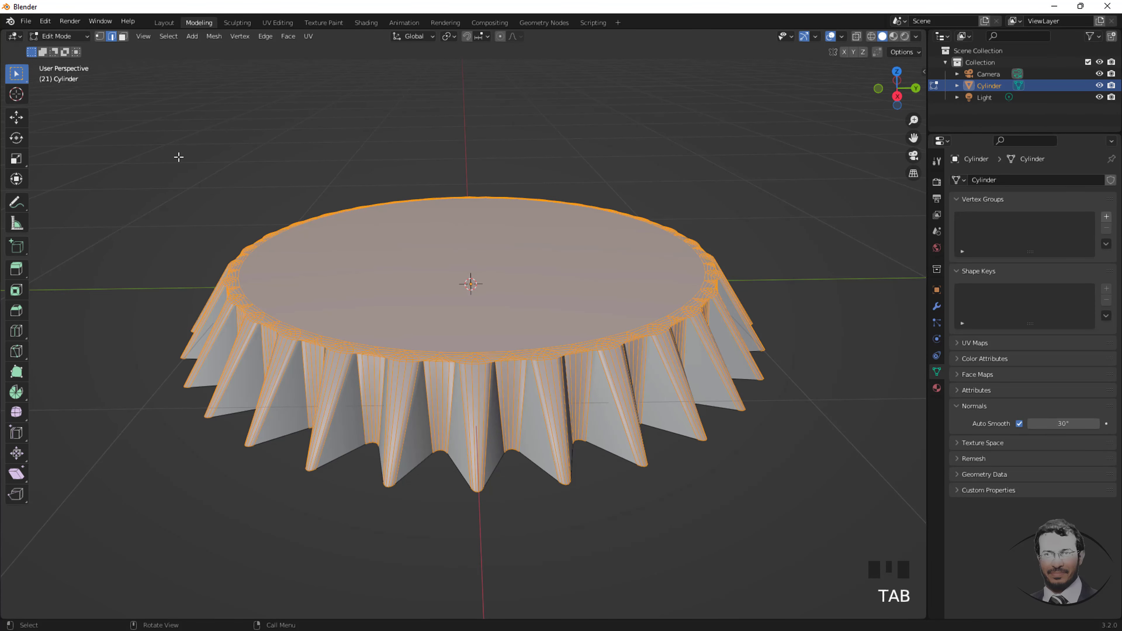
left_click(122, 36)
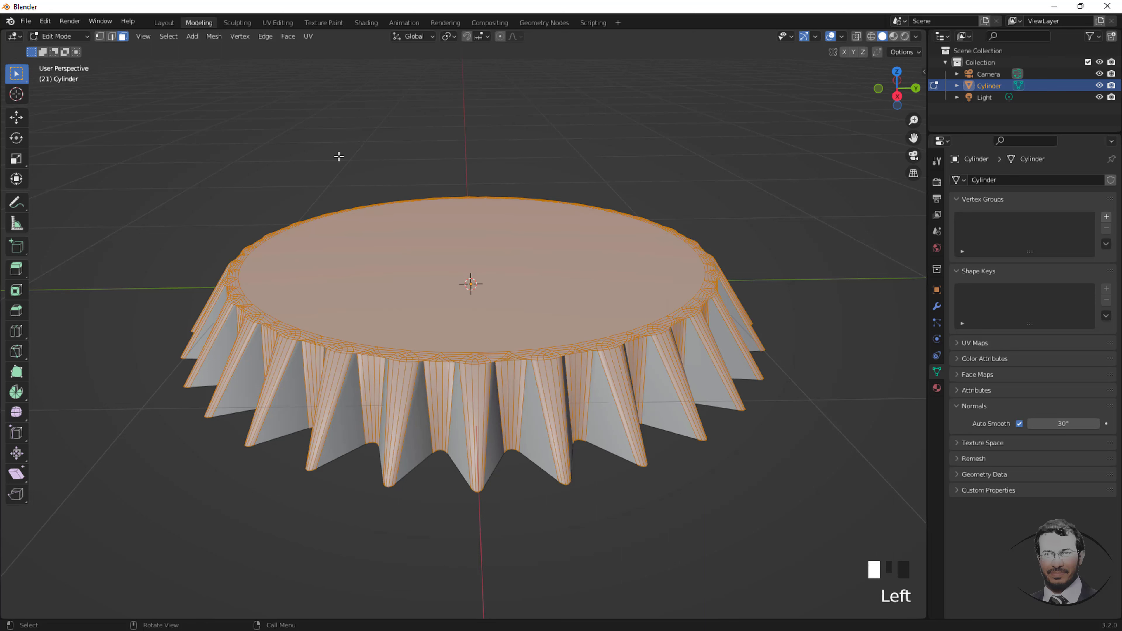
left_click(410, 251)
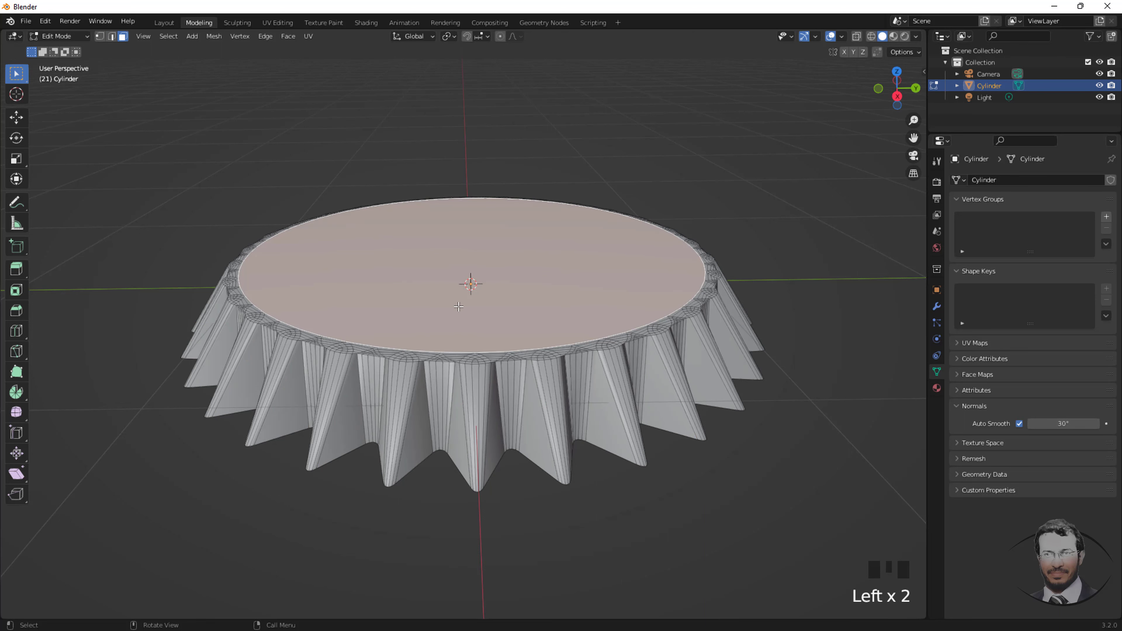
scroll(459, 306, "up", 1)
key("e")
key("e")
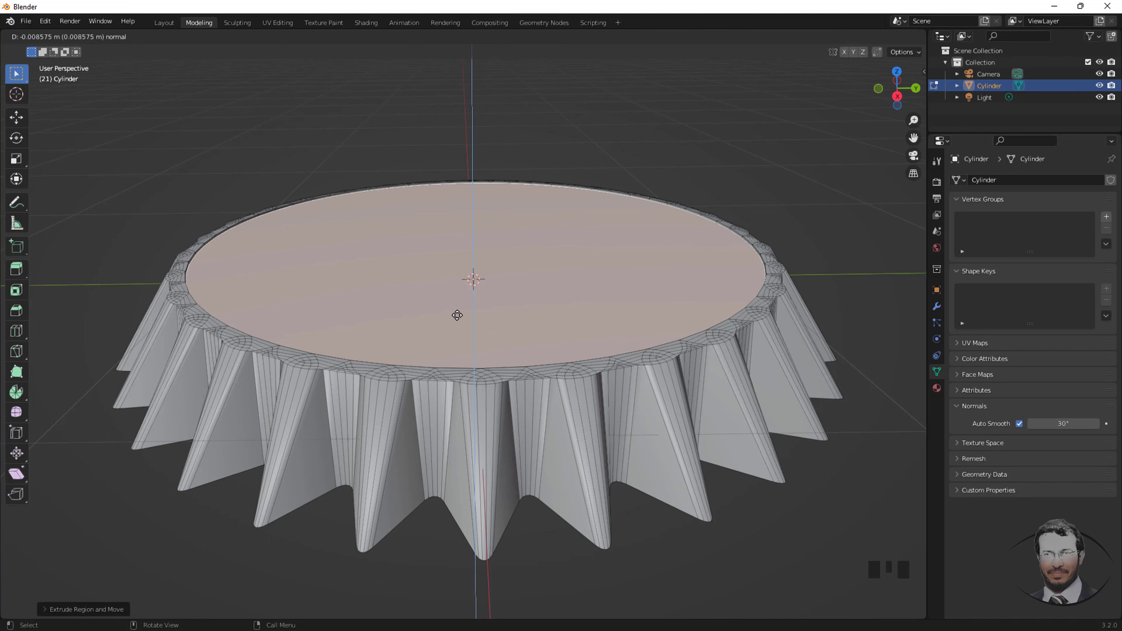
left_click(458, 315)
scroll(481, 292, "down", 1)
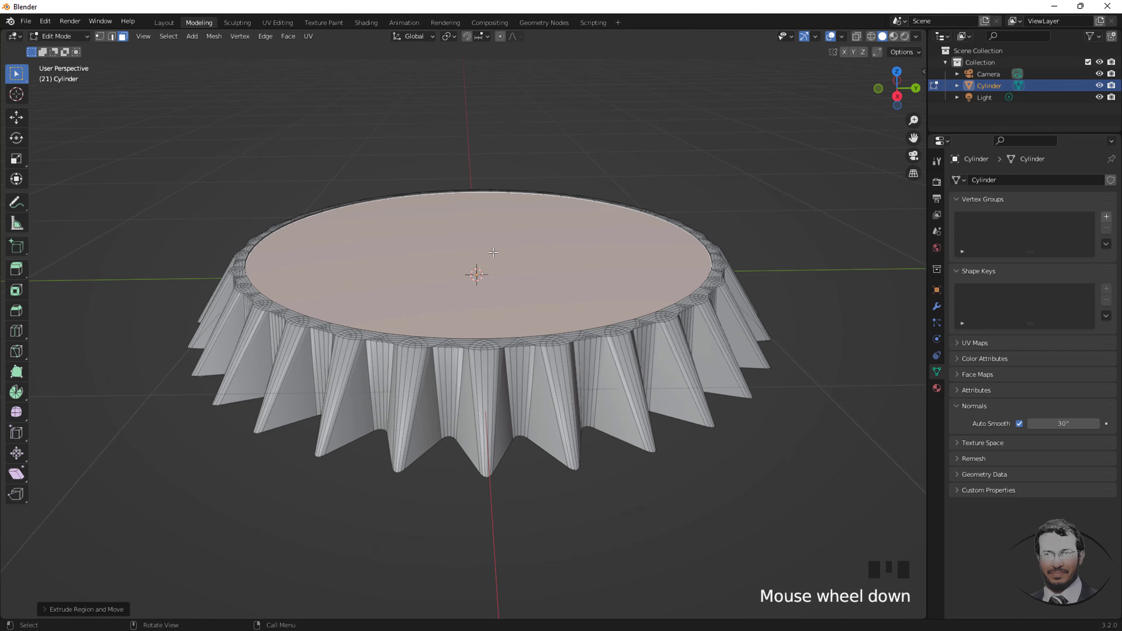
Invert the face selection so every face of the cap except the recessed top is selected
mouse_move(504, 305)
middle_mouse_down()
mouse_move(490, 301)
mouse_move(501, 306)
middle_mouse_up()
key("ctrl+i")
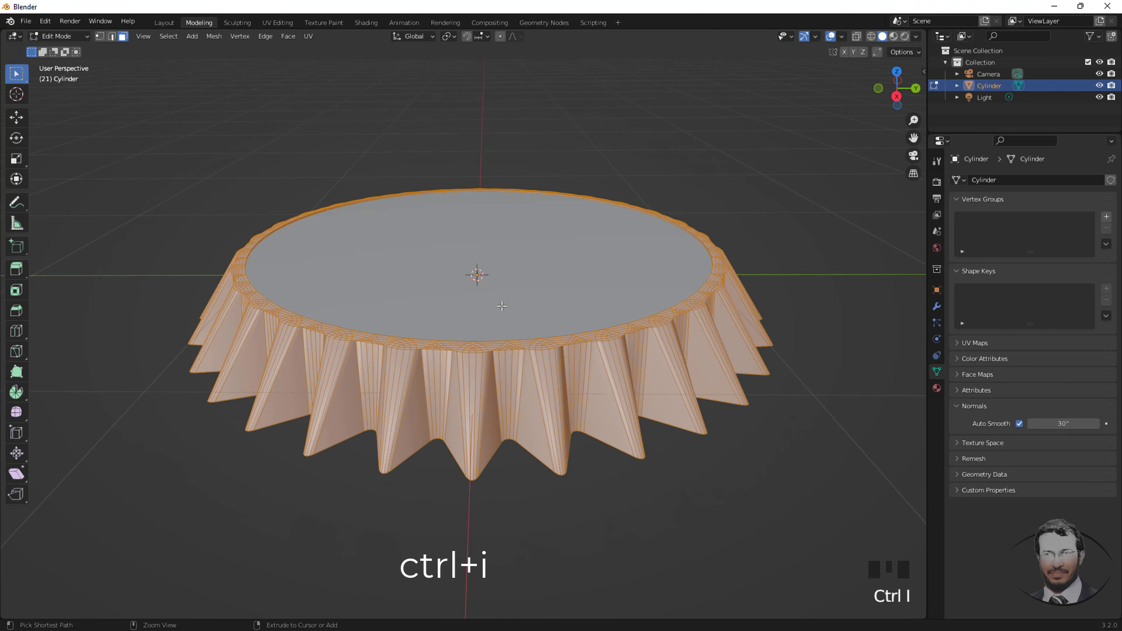
scroll(501, 305, "down", 1)
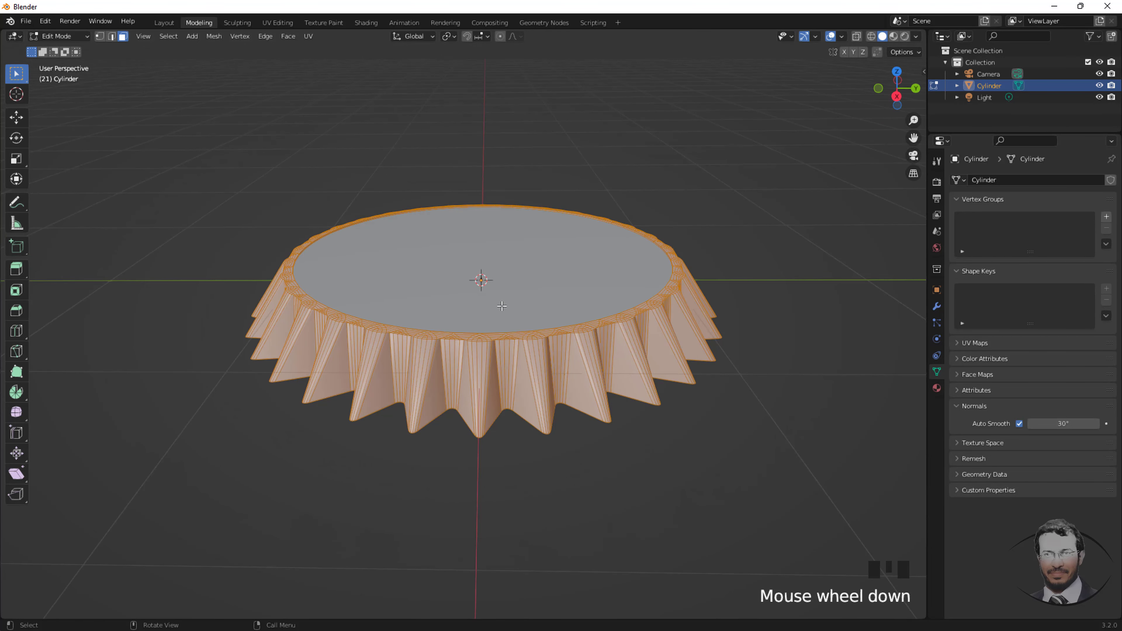
Switch to the Shading workspace and create a new material for the cap
double_click(365, 23)
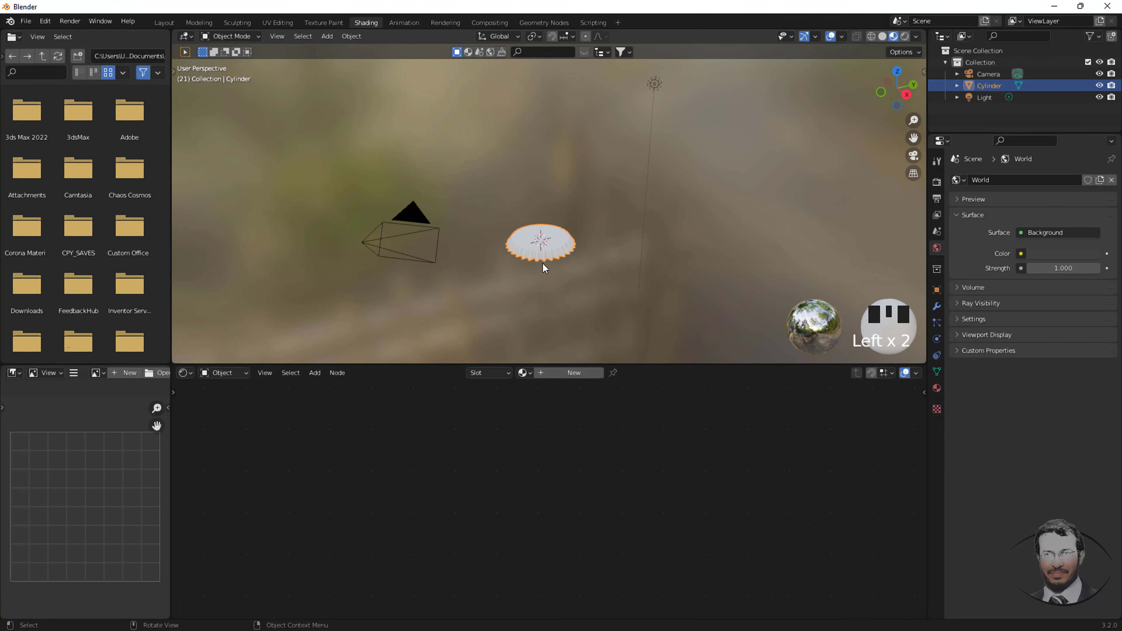
scroll(546, 229, "up", 3)
scroll(543, 263, "up", 3)
scroll(521, 288, "up", 1)
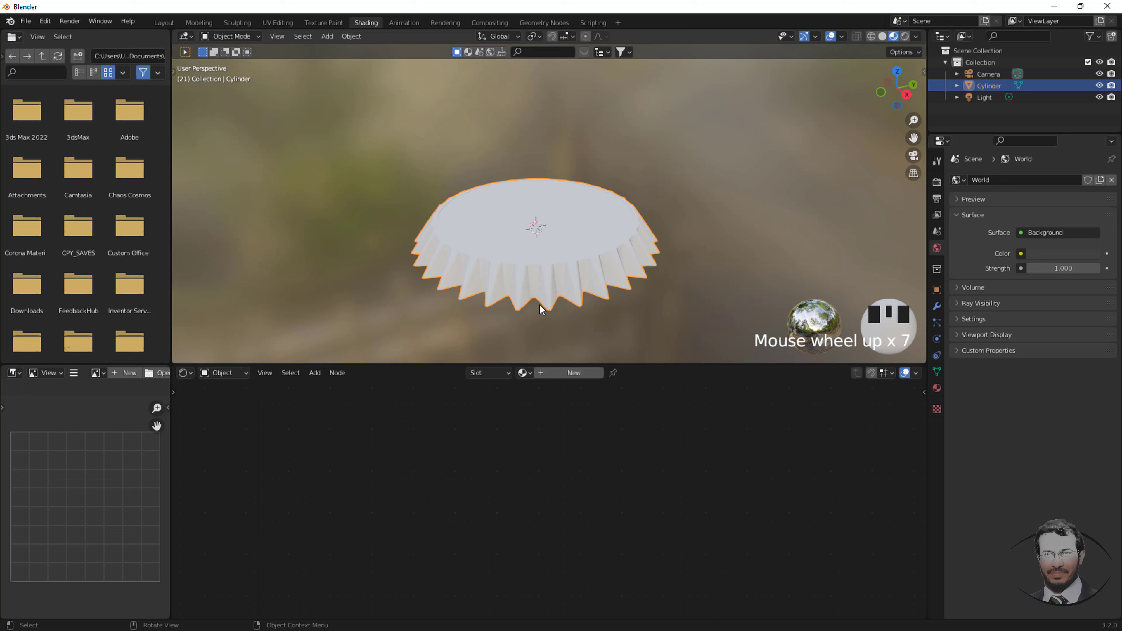
left_click(560, 372)
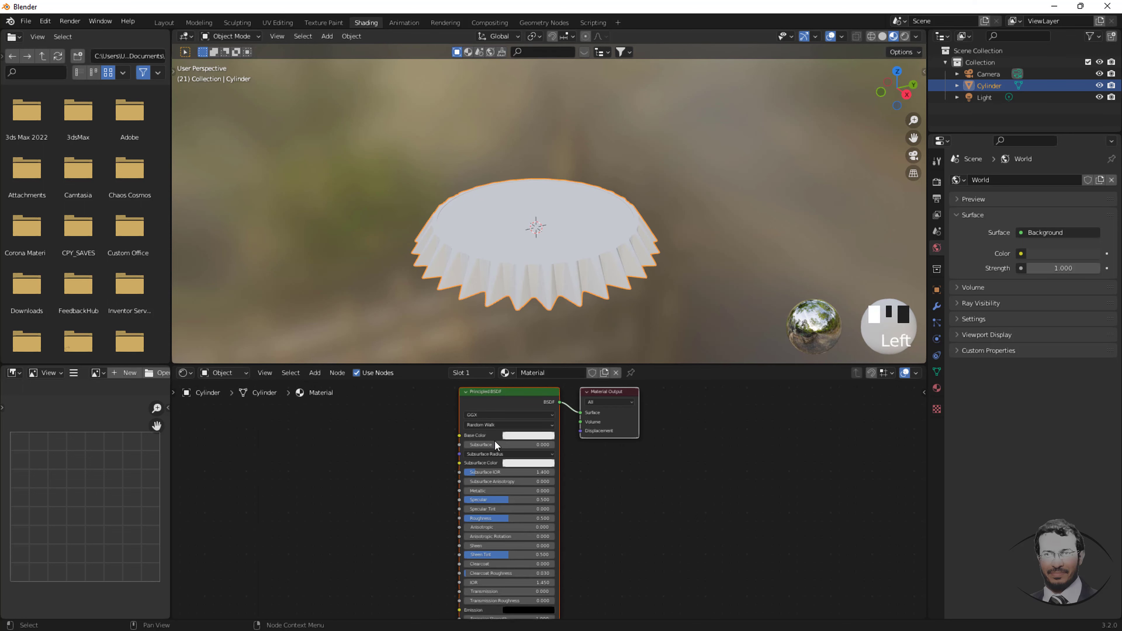
Set the cap material's Metallic to about 0.905 and its Roughness to about 0.191
scroll(481, 464, "up", 4)
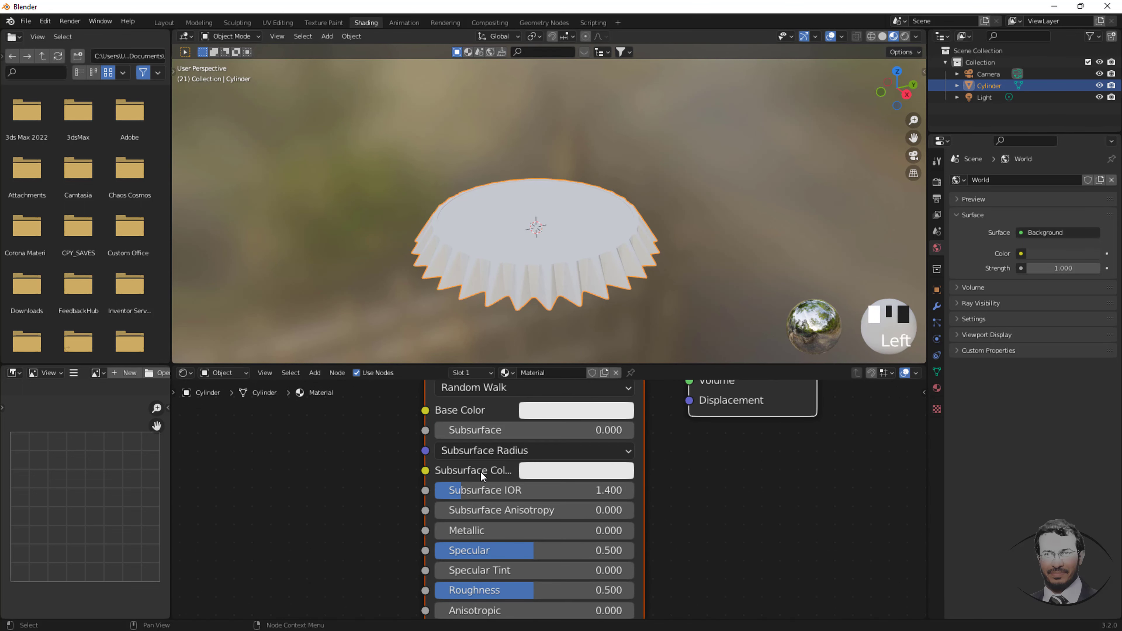
scroll(477, 495, "down", 1)
left_click_drag(462, 528, 627, 528)
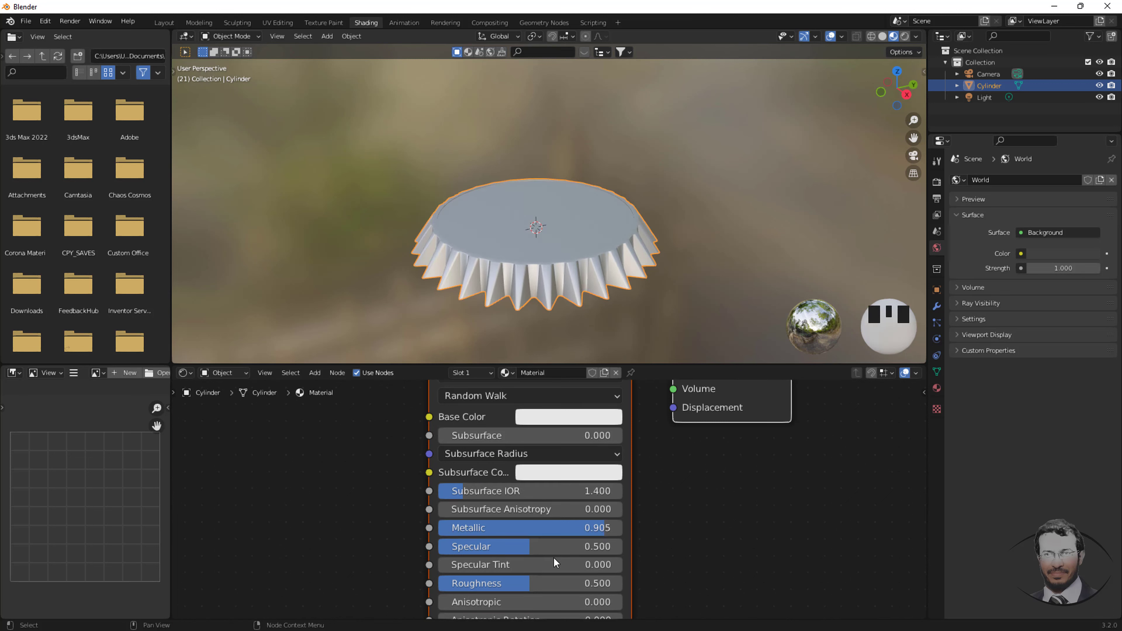
left_click_drag(555, 584, 474, 583)
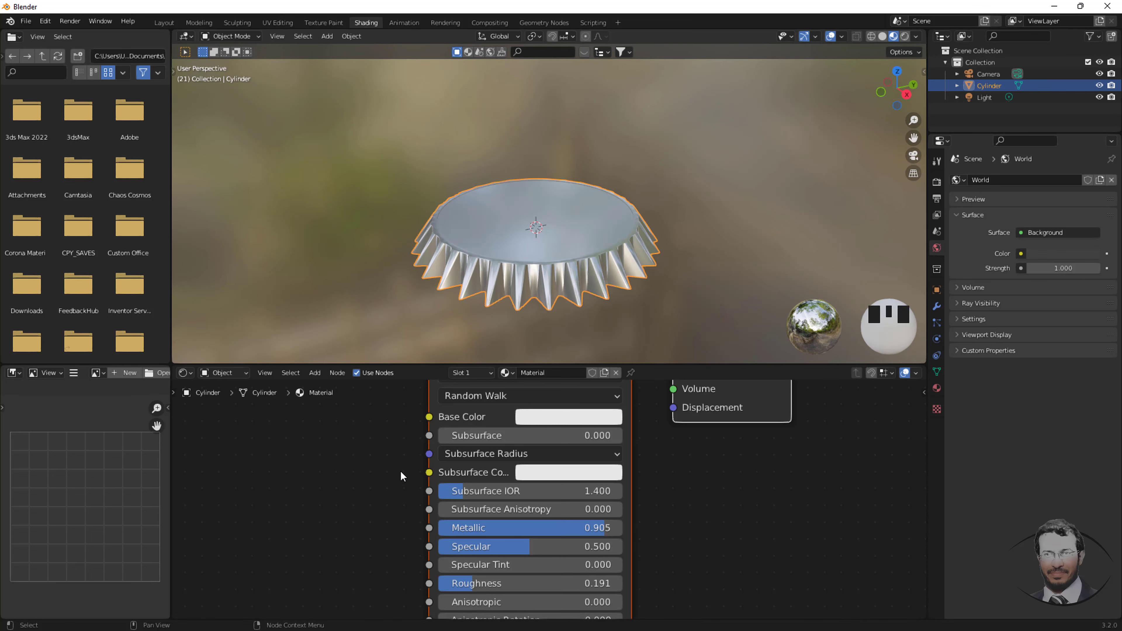
scroll(399, 470, "down", 5)
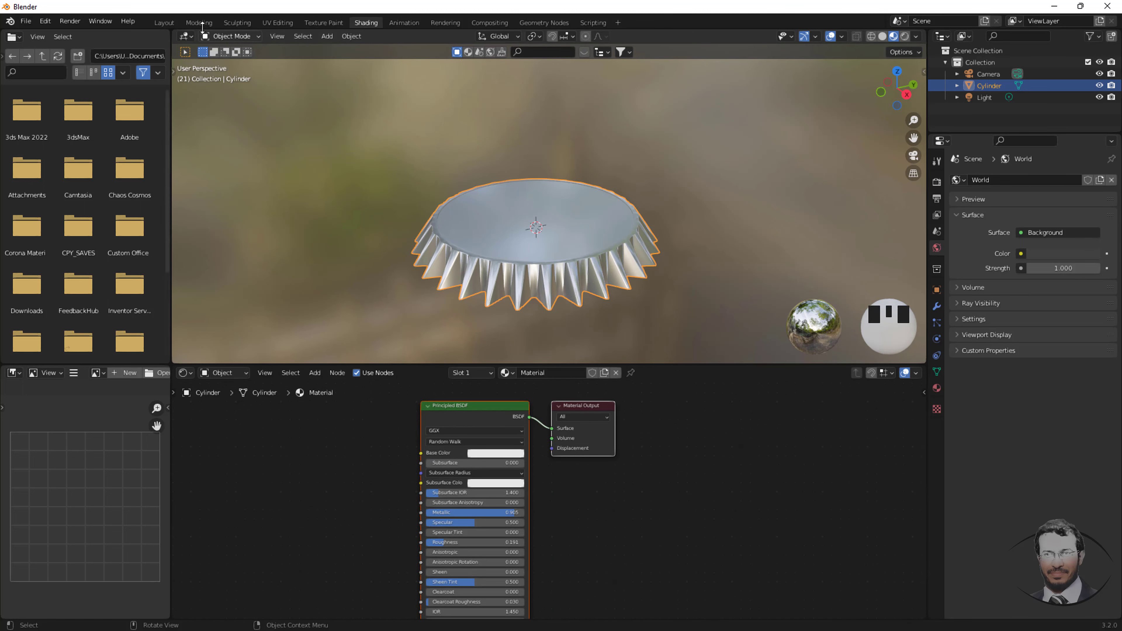
Return to the Layout workspace, enter Edit Mode and invert the selection so only the cap's top face is selected
left_click(164, 22)
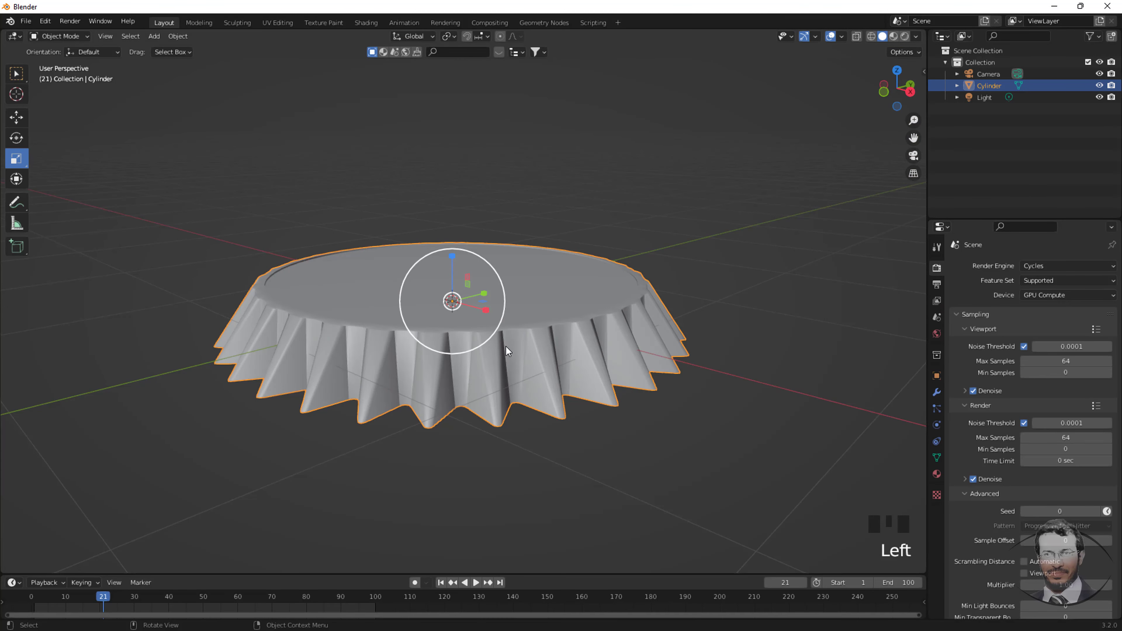
middle_click_drag(506, 347, 491, 382)
key("Tab")
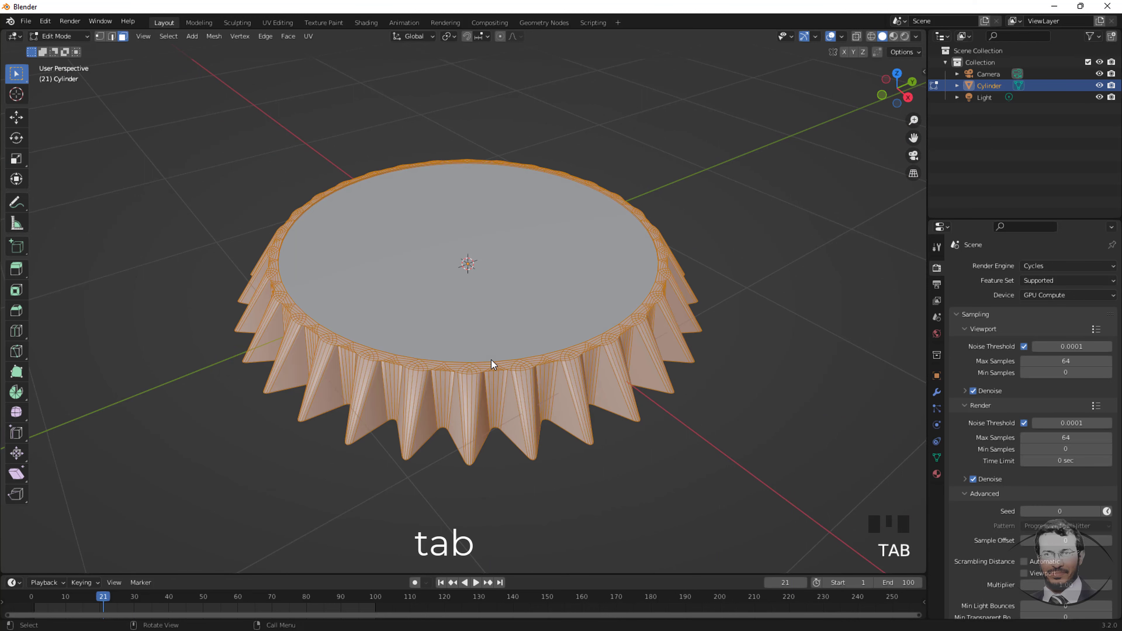
key("ctrl+i")
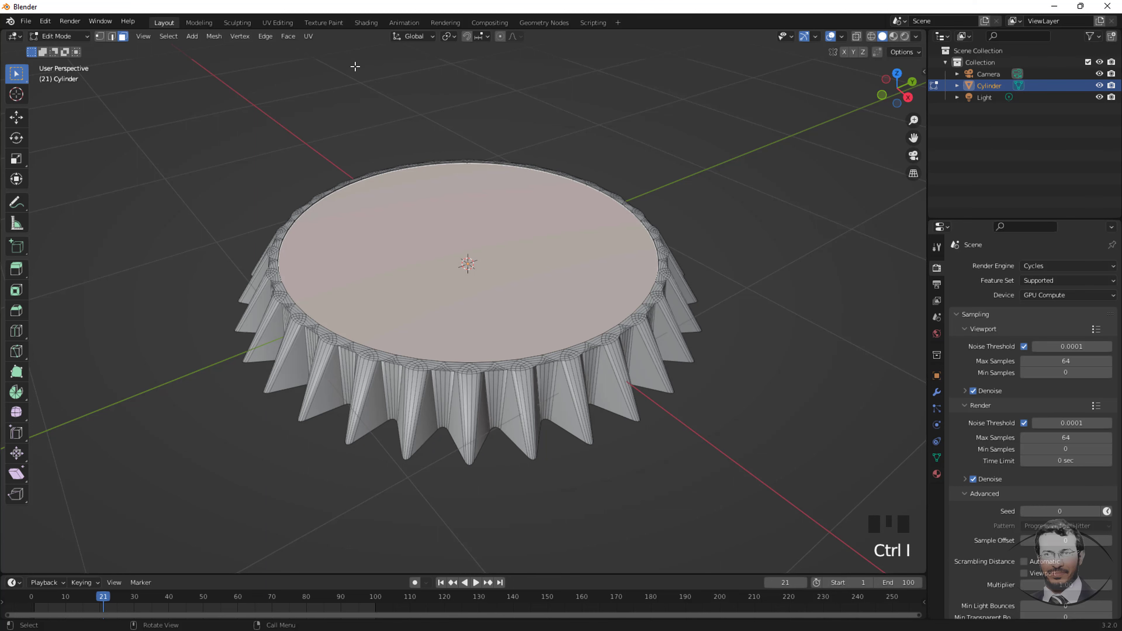
In the Shading workspace, add a second material slot to the cap and create a new material in it
left_click(366, 22)
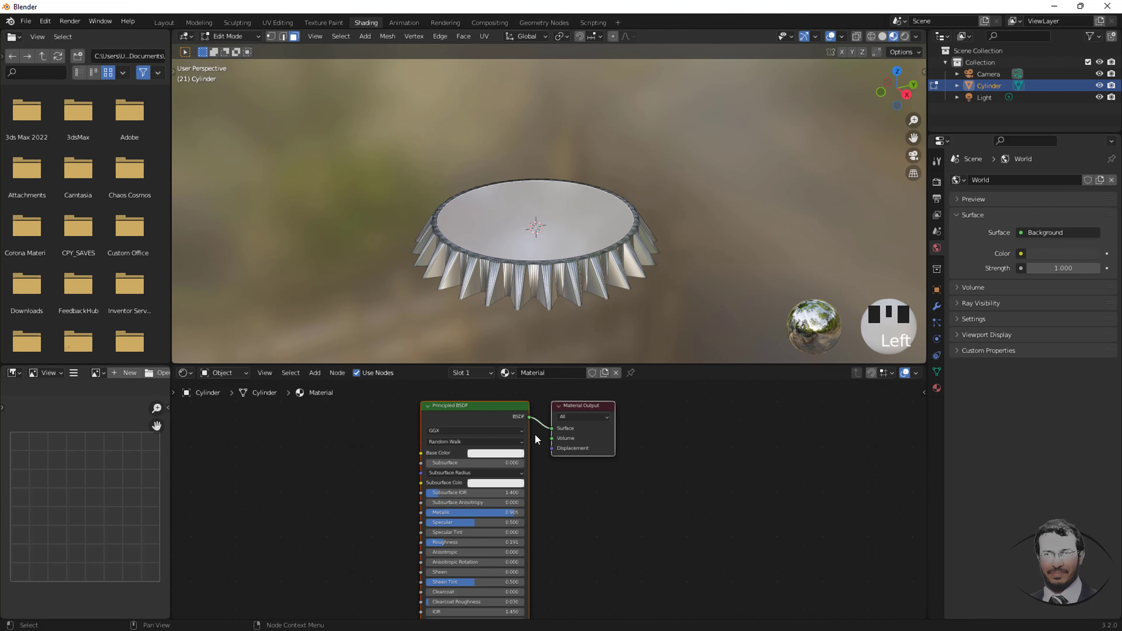
left_click(489, 373)
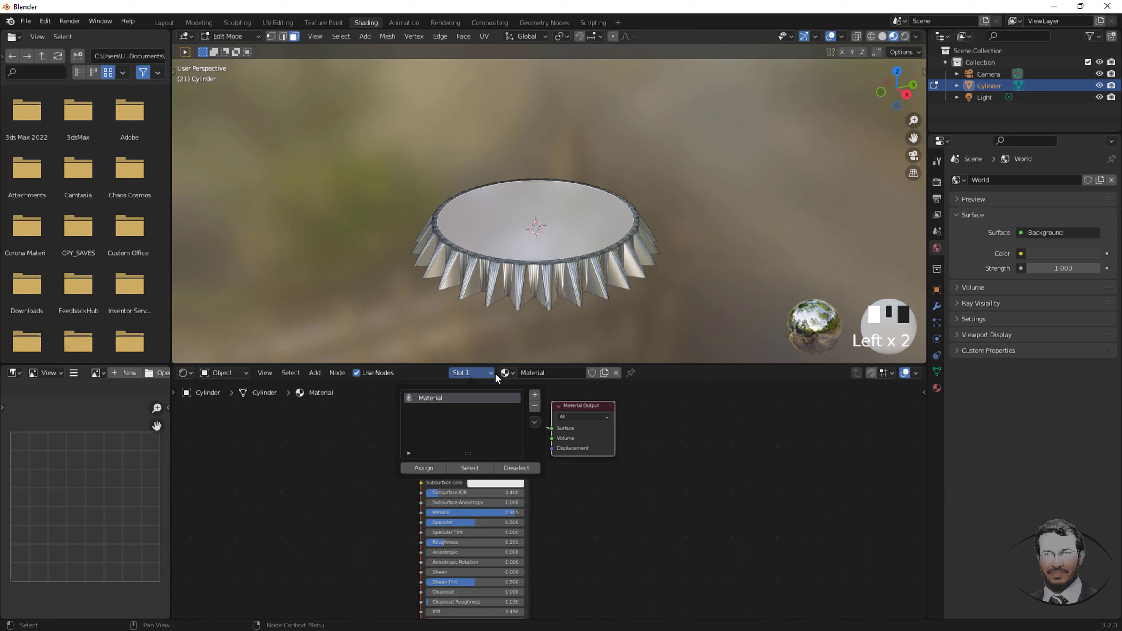
left_click(534, 398)
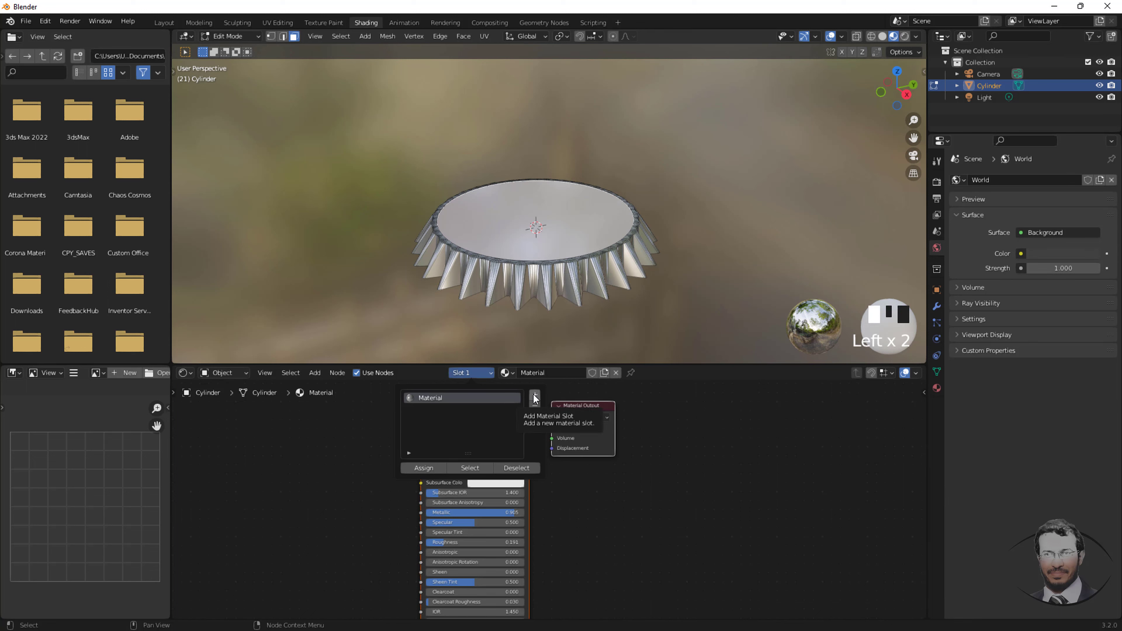
left_click(578, 371)
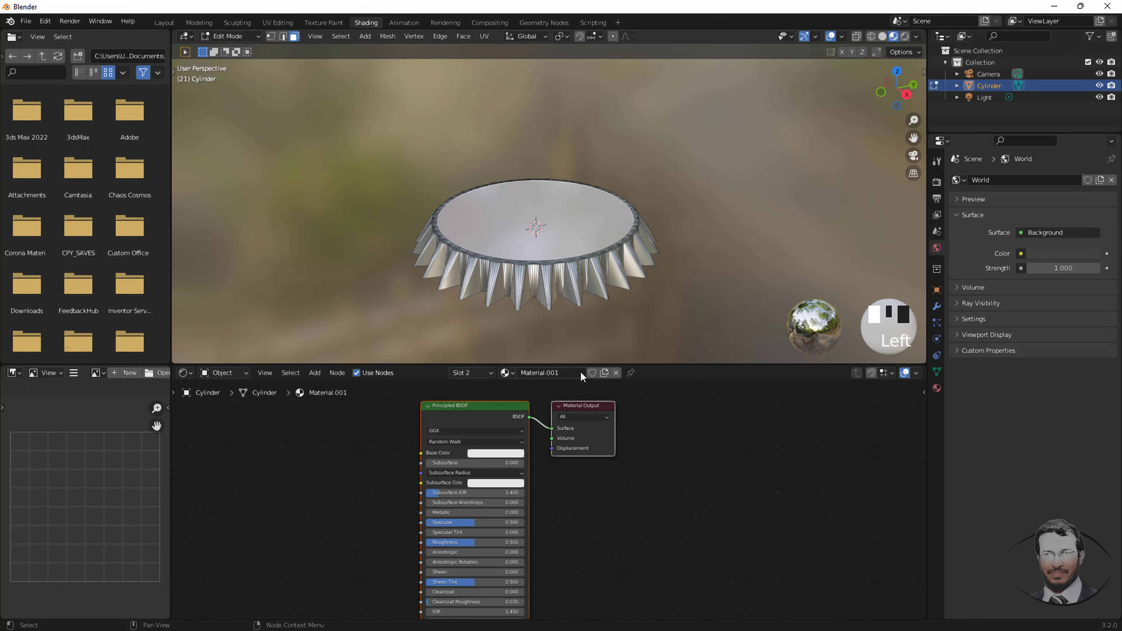
Add an Image Texture node beside the Principled BSDF and connect its Color output to Base Color
key("F3")
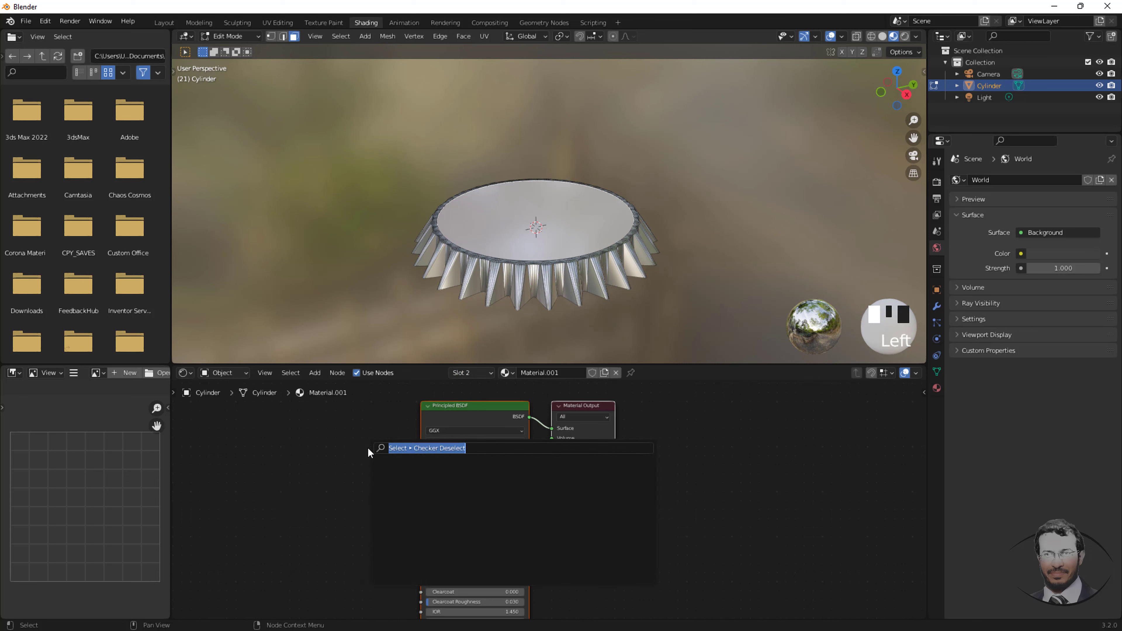
type("image")
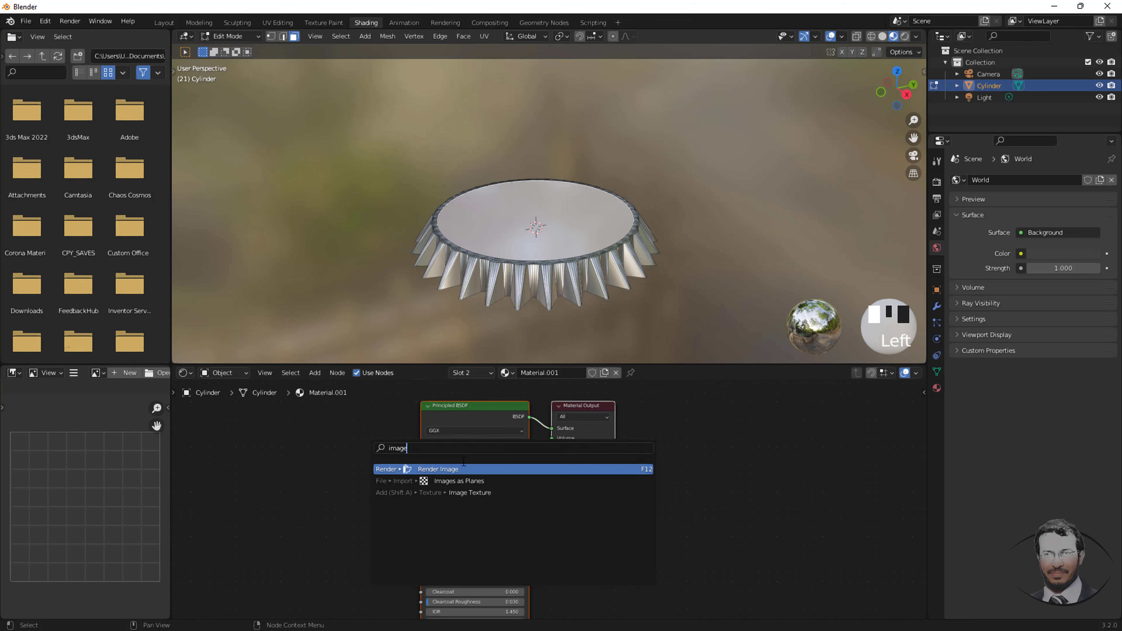
left_click(498, 493)
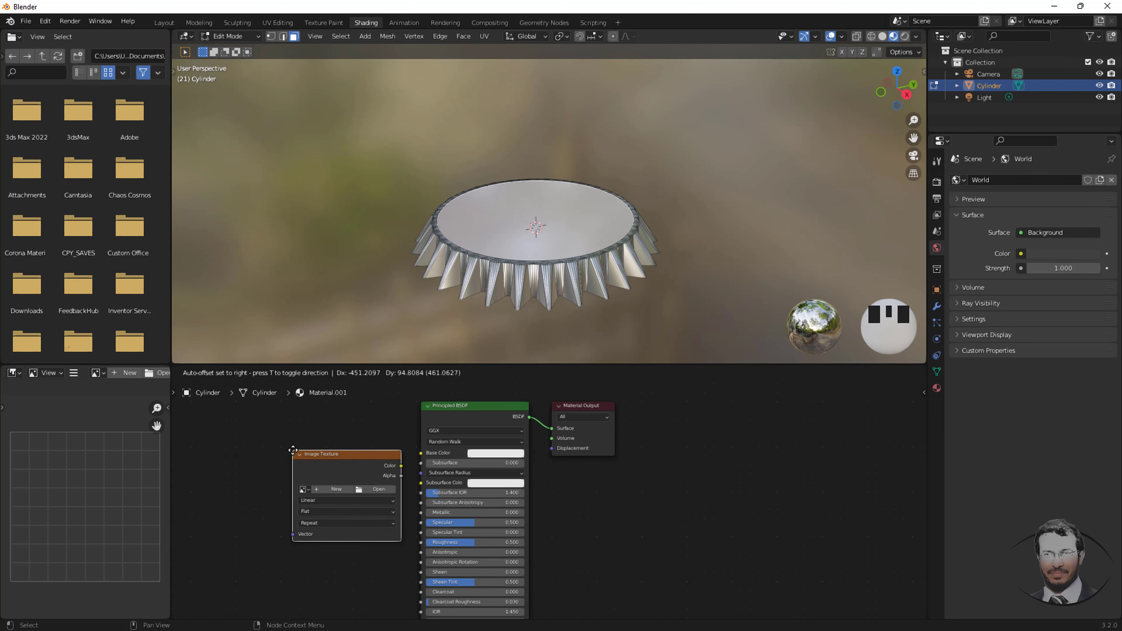
left_click(287, 439)
left_click_drag(395, 454, 420, 453)
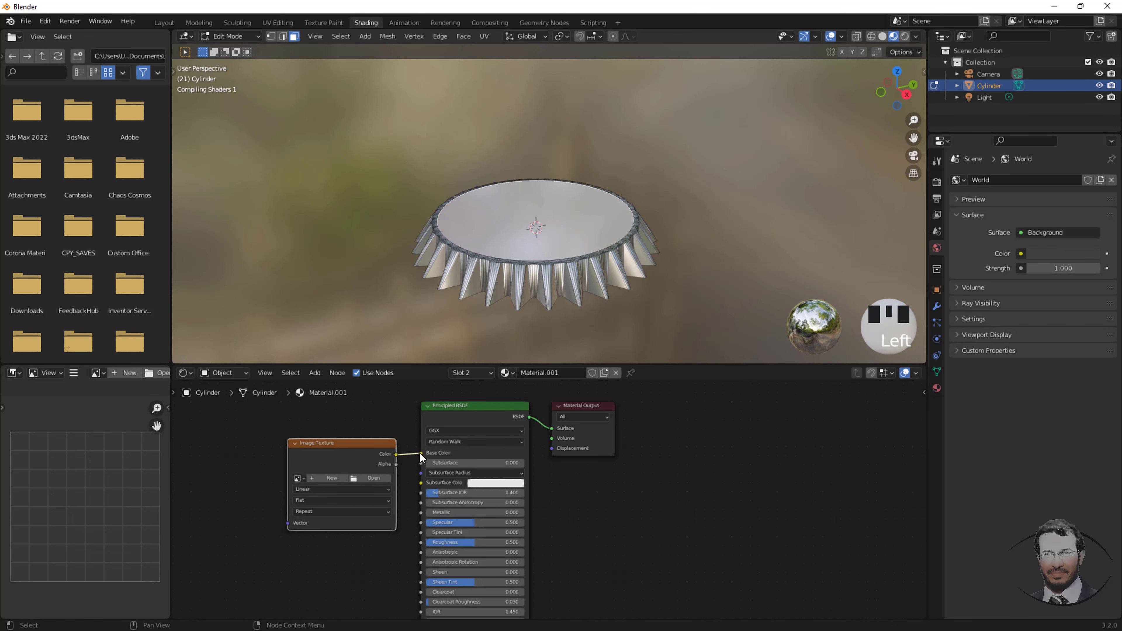
Load the Zednie Academy logo JPG from the F:\BLENDER\WORK\03 folder into the Image Texture node
left_click(378, 476)
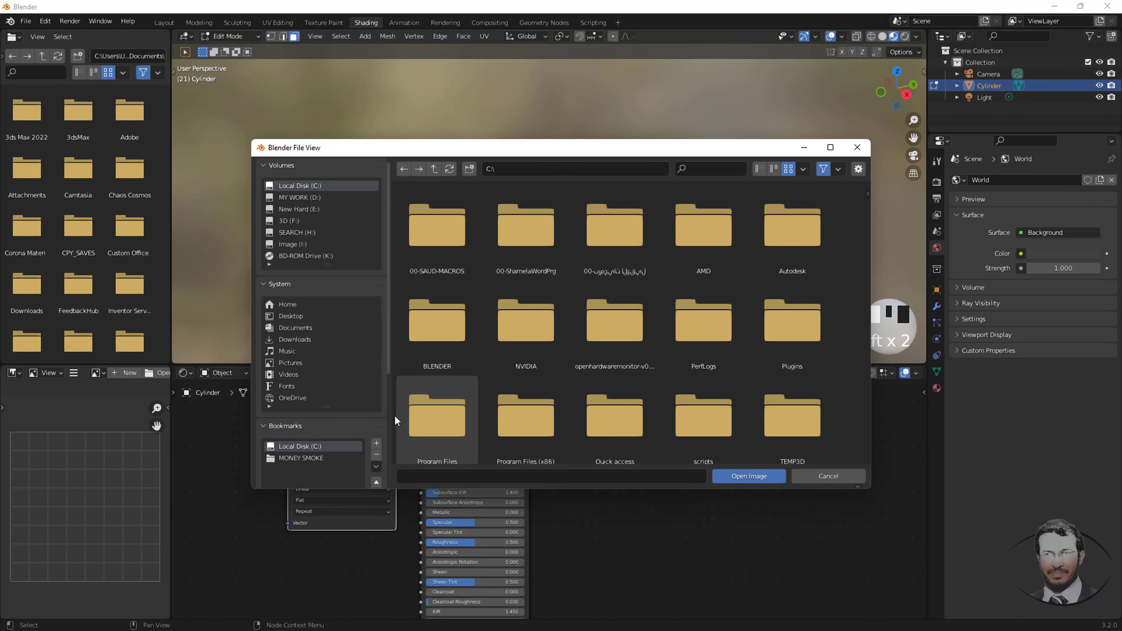
left_click(300, 426)
double_click(285, 463)
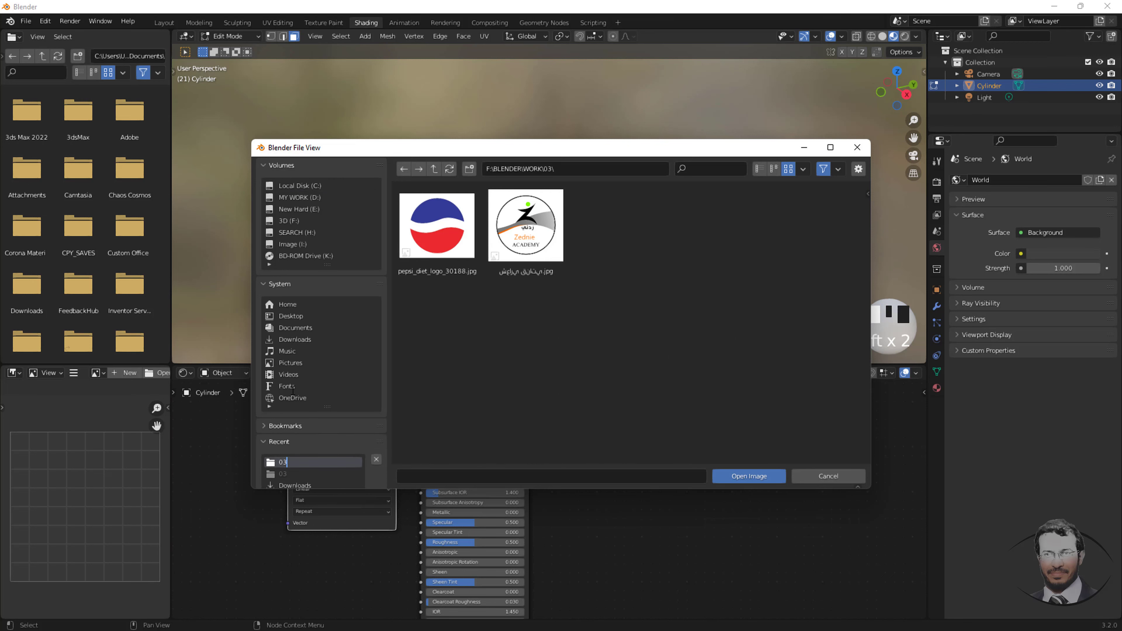
left_click(528, 225)
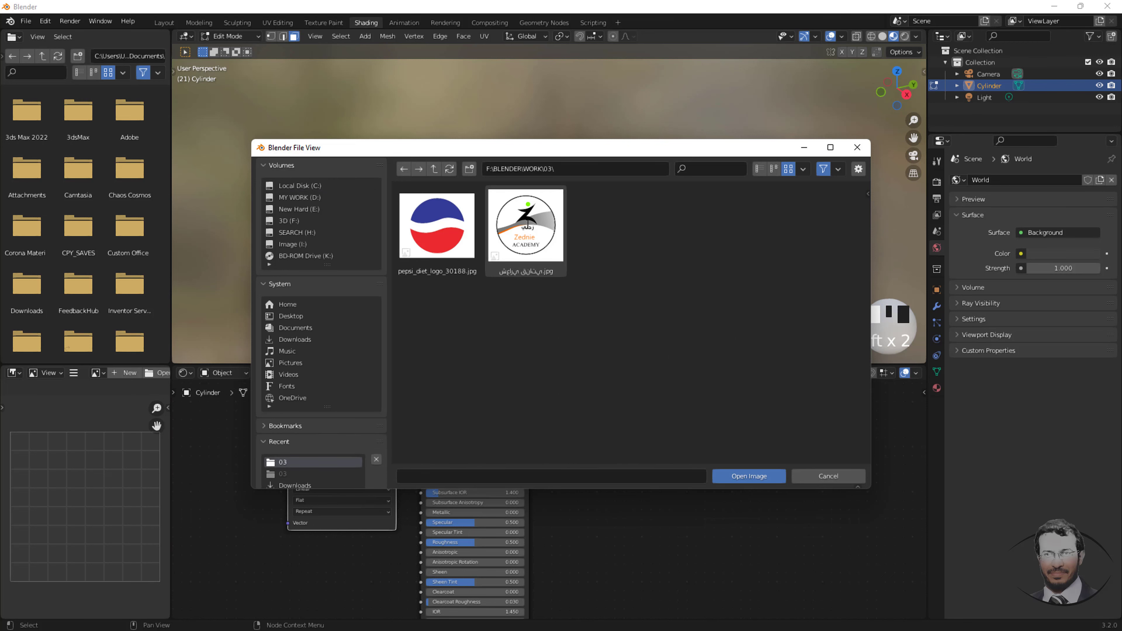
double_click(528, 225)
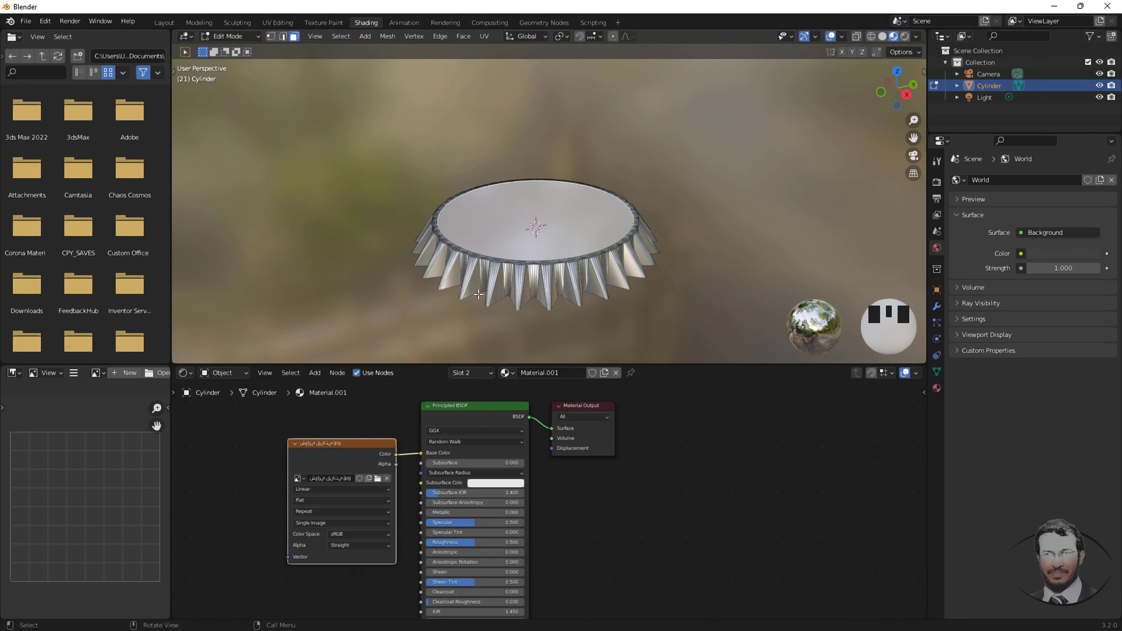
Assign the second slot's logo material to the selected top face and enlarge the 3D viewport over the node editor
left_click(491, 372)
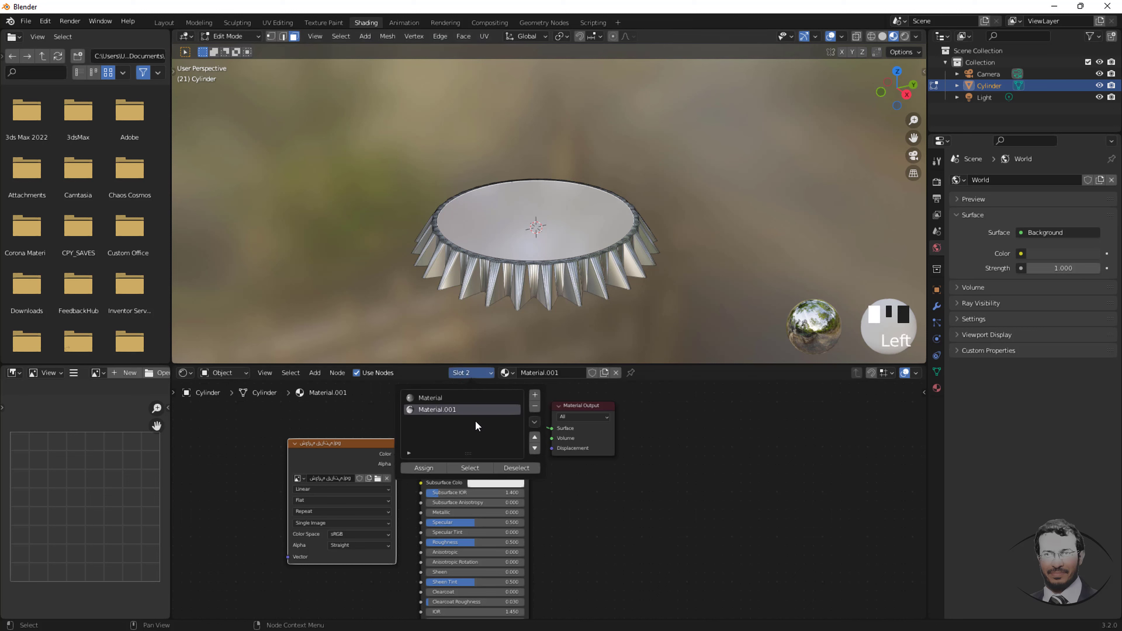
left_click(426, 468)
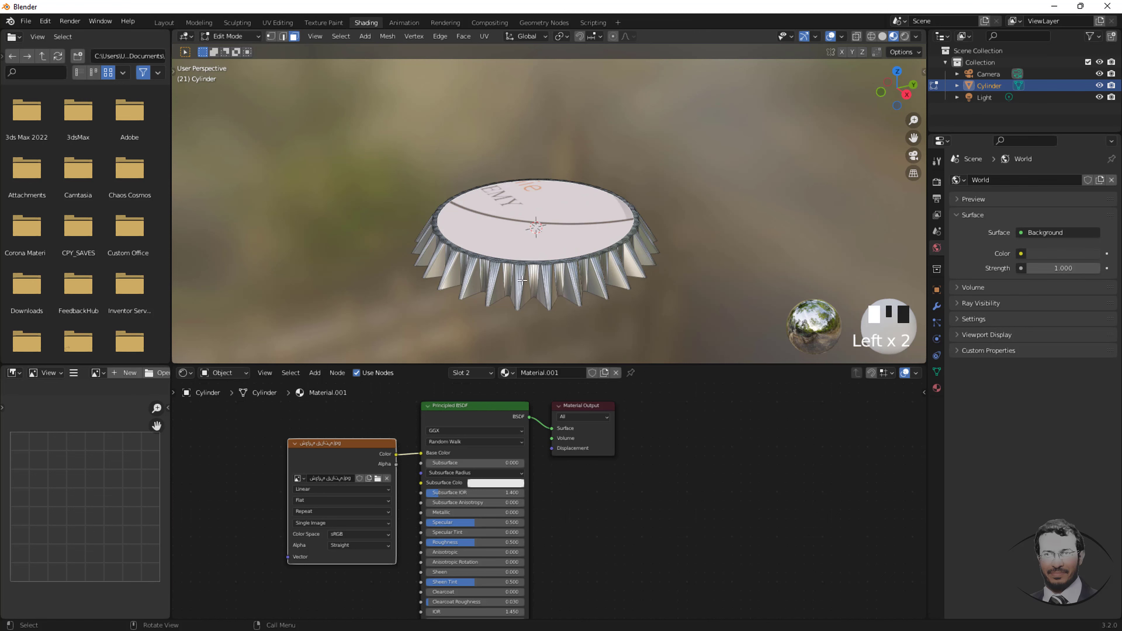
left_click_drag(441, 363, 401, 626)
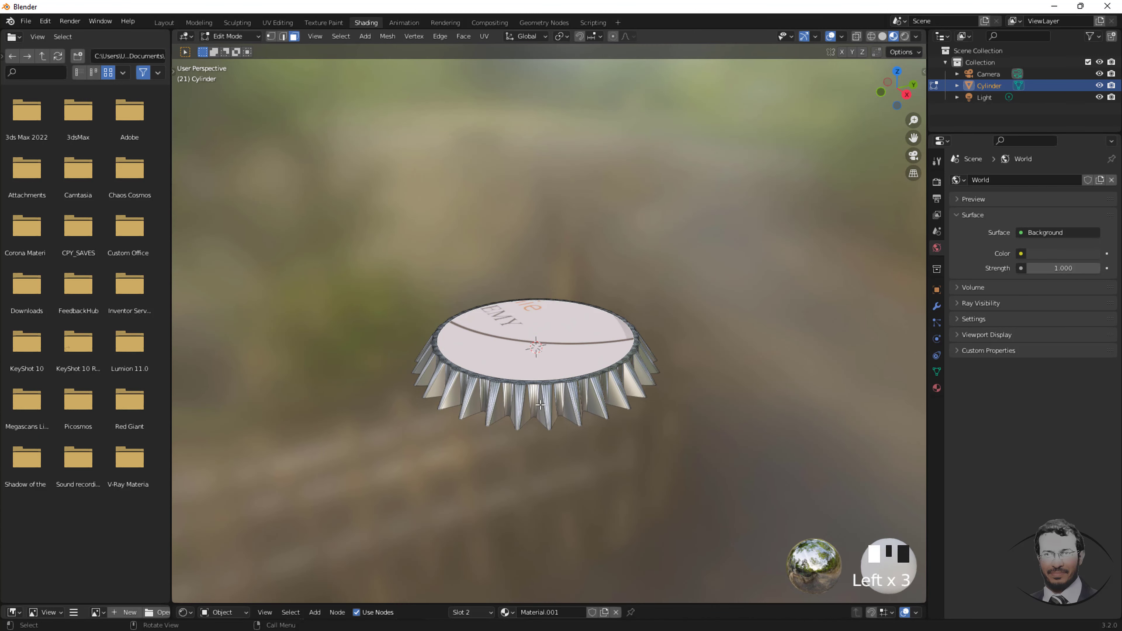
scroll(545, 379, "up", 2)
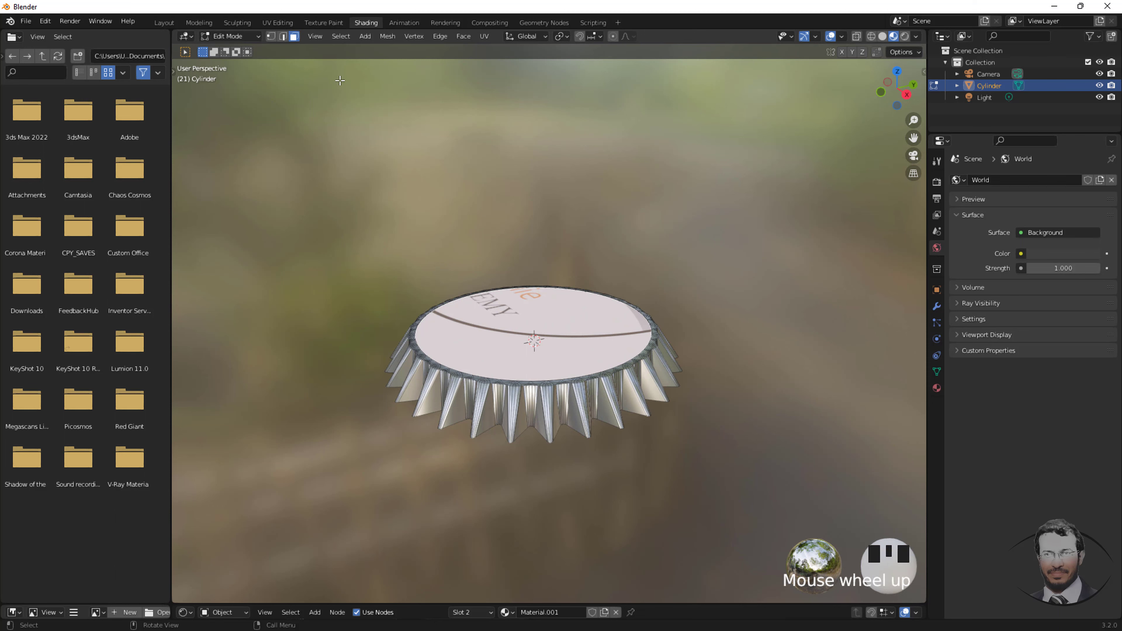
Switch to the UV Editing workspace, widen the 3D viewport and set its shading to Material Preview
left_click(277, 23)
scroll(698, 340, "up", 3)
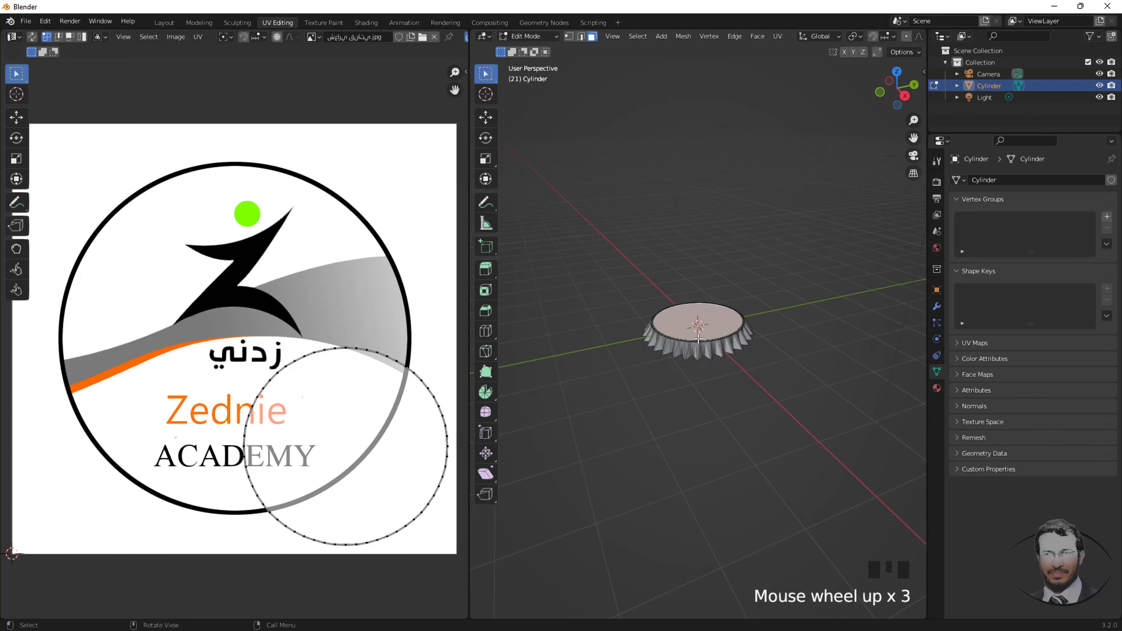
scroll(698, 338, "up", 4)
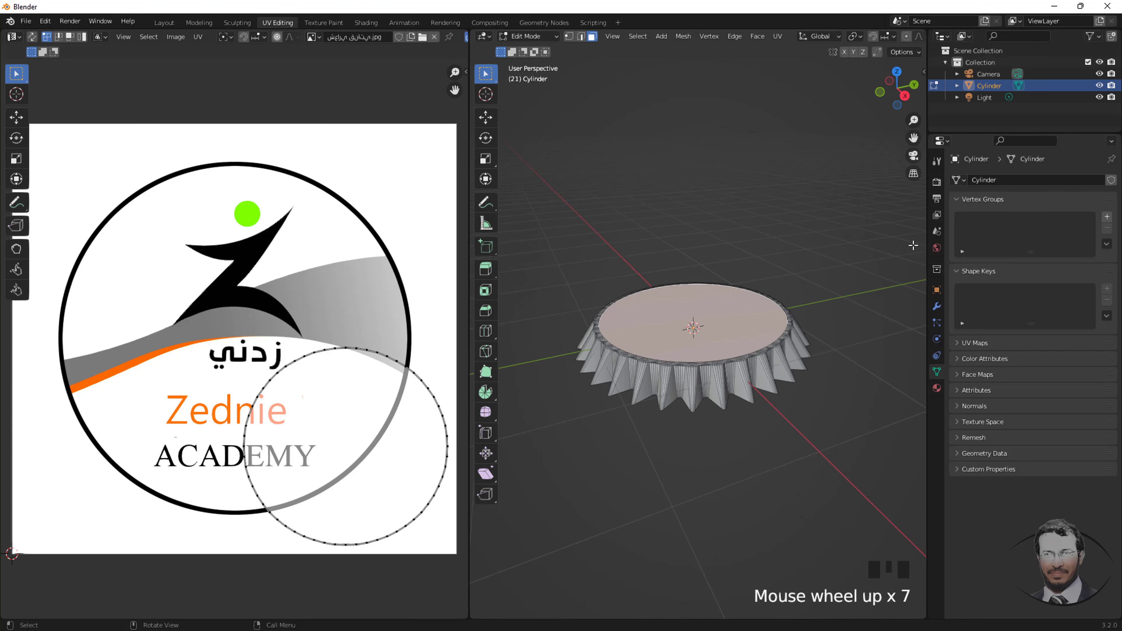
left_click_drag(925, 233, 1108, 220)
left_click(1069, 36)
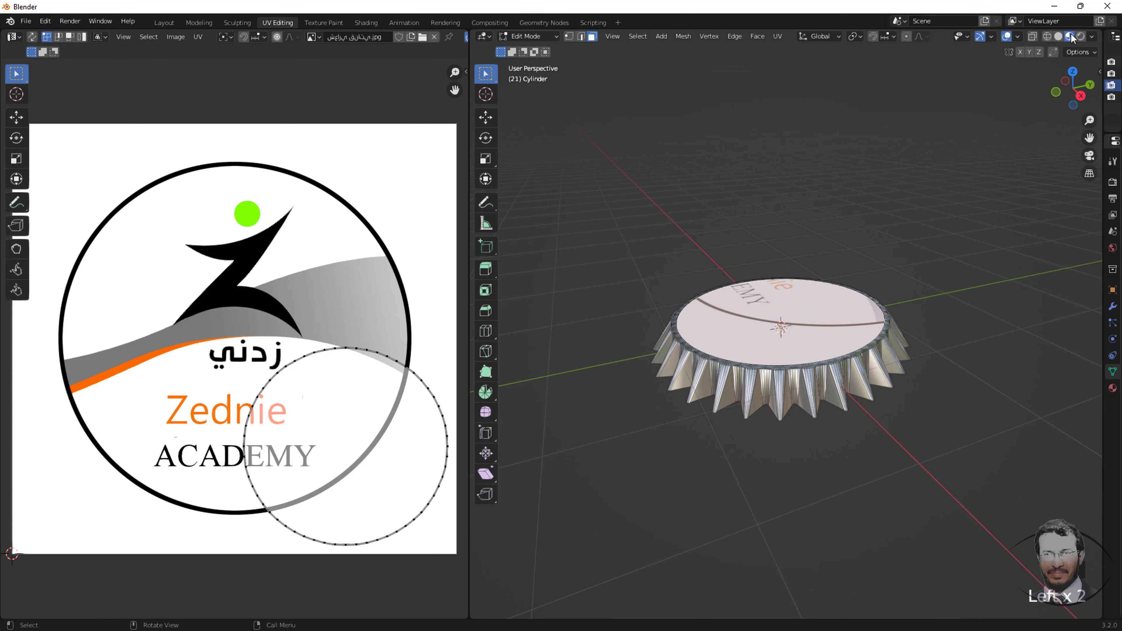
Move the top face's whole UV island to the logo's centre and scale it up to just outside the black ring
scroll(243, 353, "down", 1)
key("a")
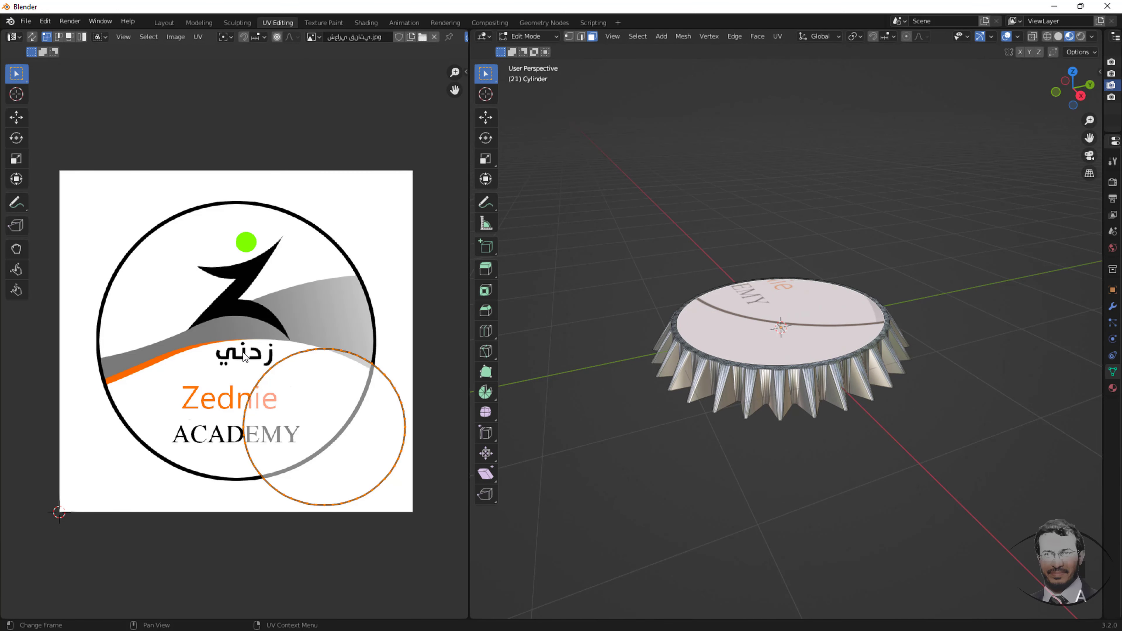
key("g")
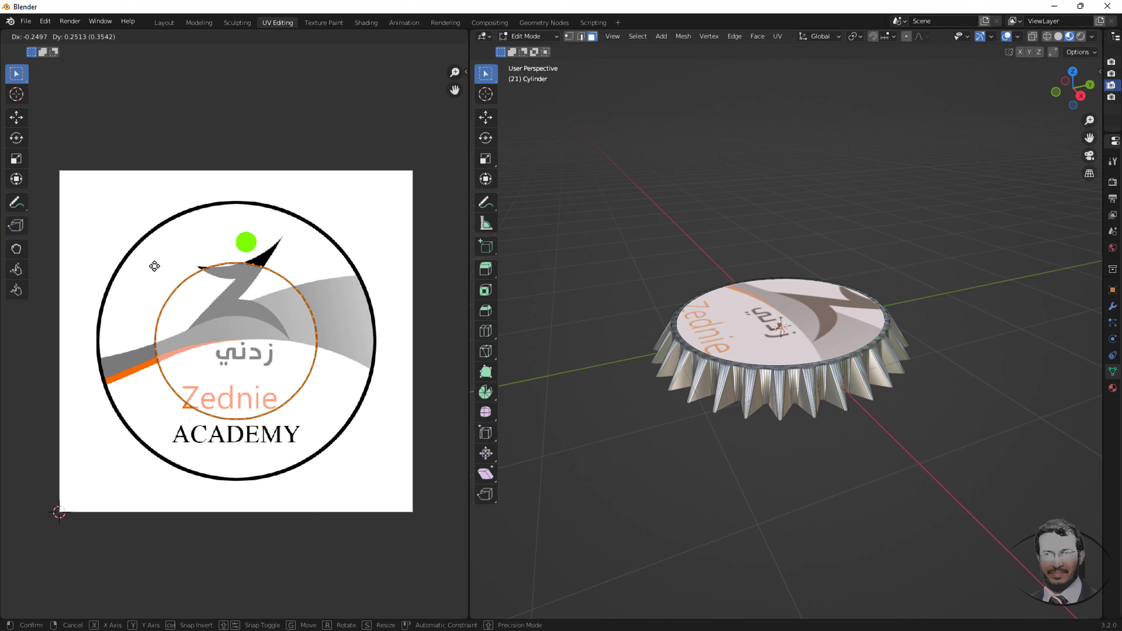
left_click(154, 266)
key("s")
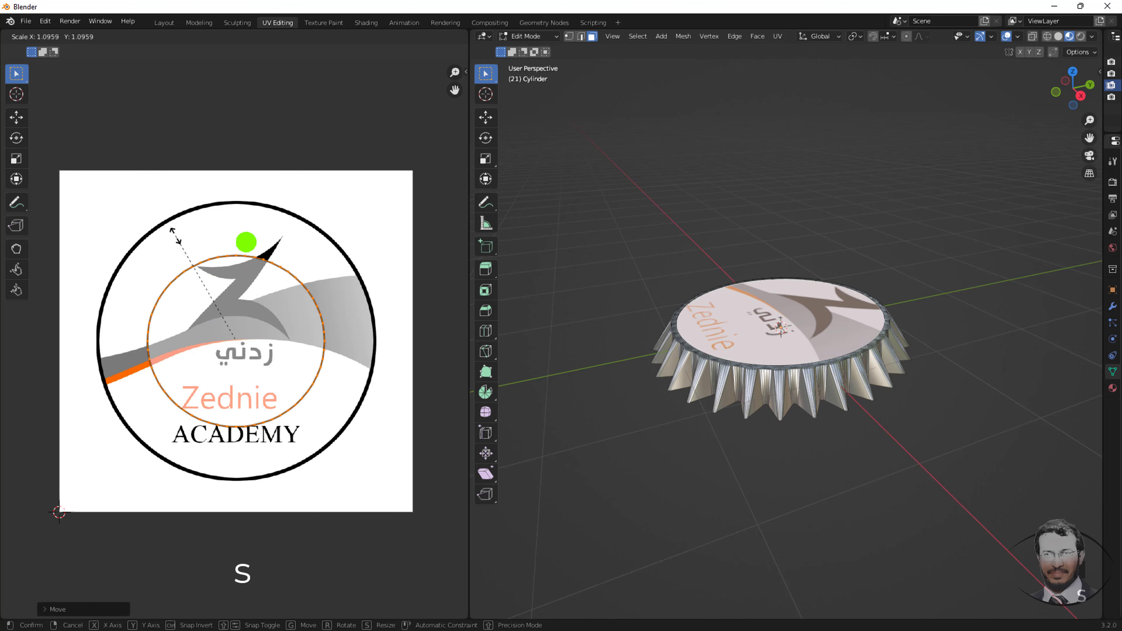
left_click(205, 140)
middle_click_drag(746, 291, 768, 411)
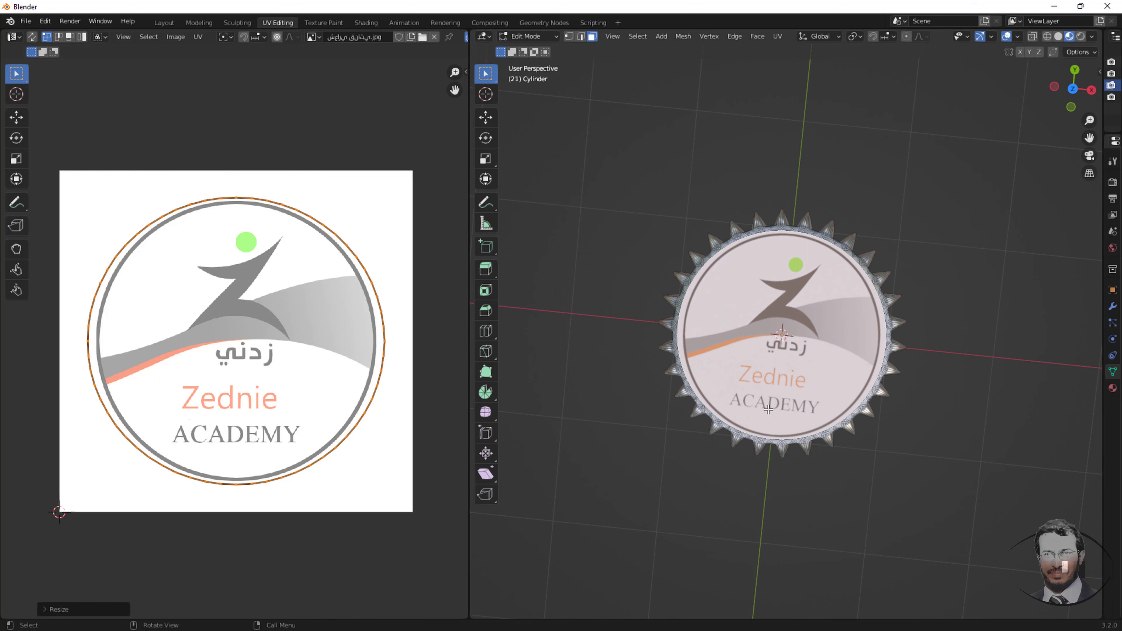
Narrow the top face's UV island slightly from both sides with the Transform tool so it fits the logo's ring more closely
left_click(17, 179)
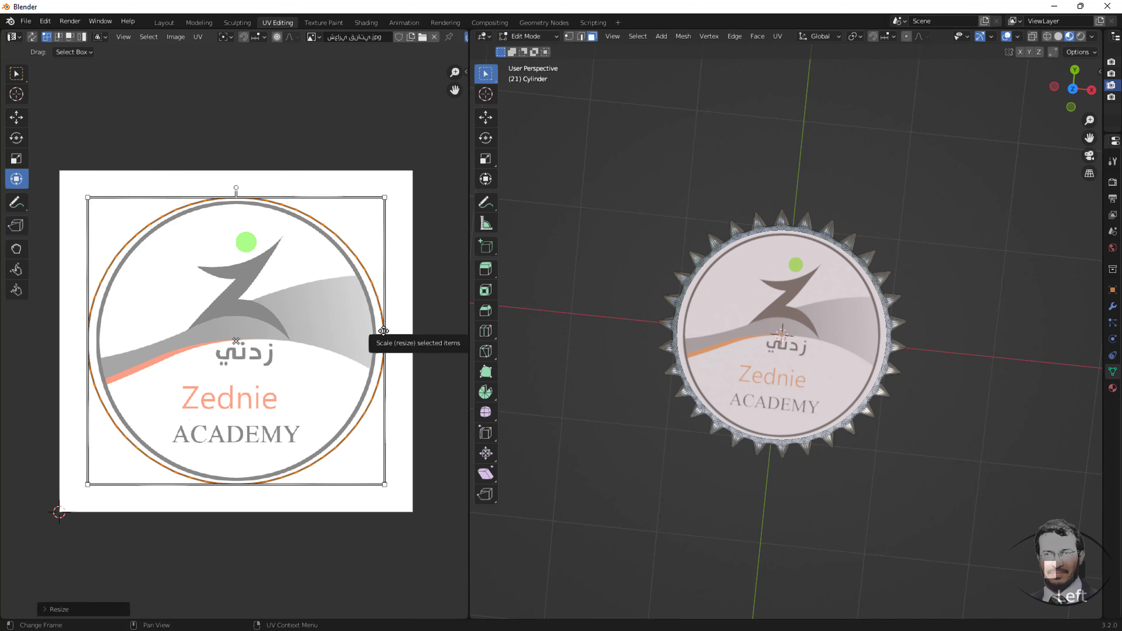
left_click_drag(383, 331, 378, 329)
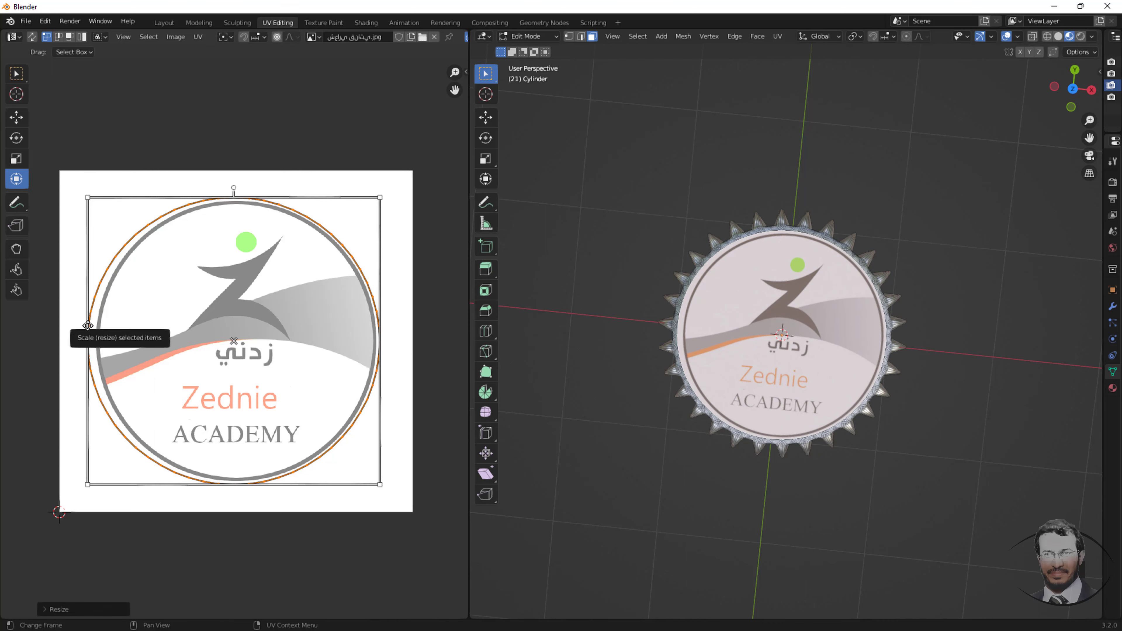
left_click_drag(87, 326, 93, 327)
Return to the Layout workspace, set the viewport shading to Material Preview and examine the crimped edge from the cap's underside
left_click(166, 23)
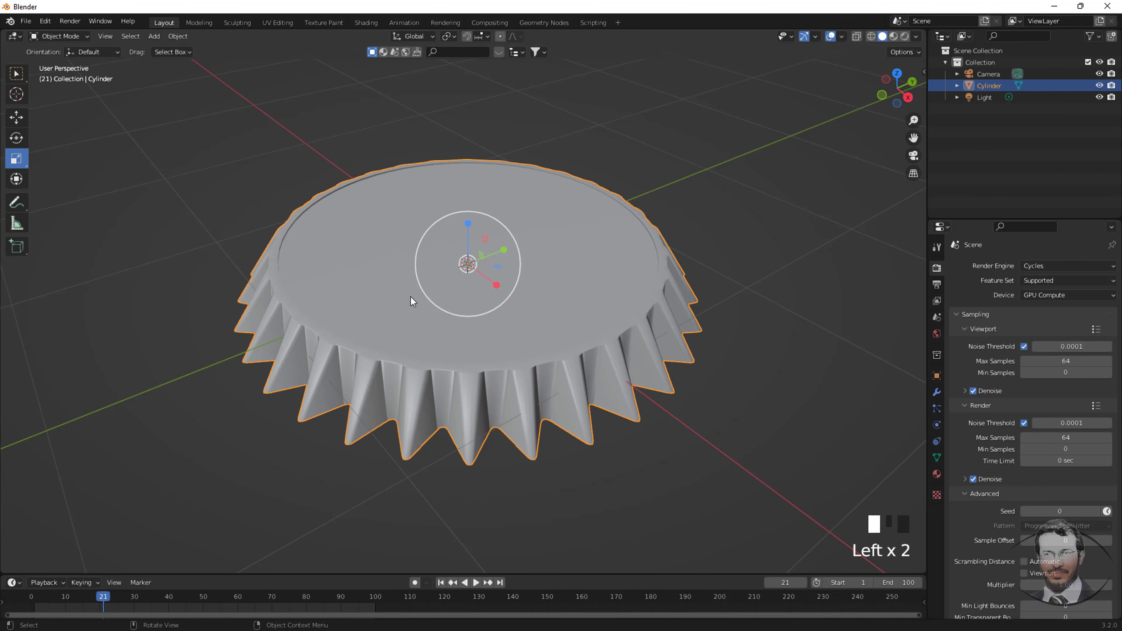
middle_click_drag(437, 357, 530, 271)
left_click(893, 37)
middle_click_drag(512, 336, 561, 145)
scroll(570, 160, "up", 4)
scroll(570, 160, "up", 2)
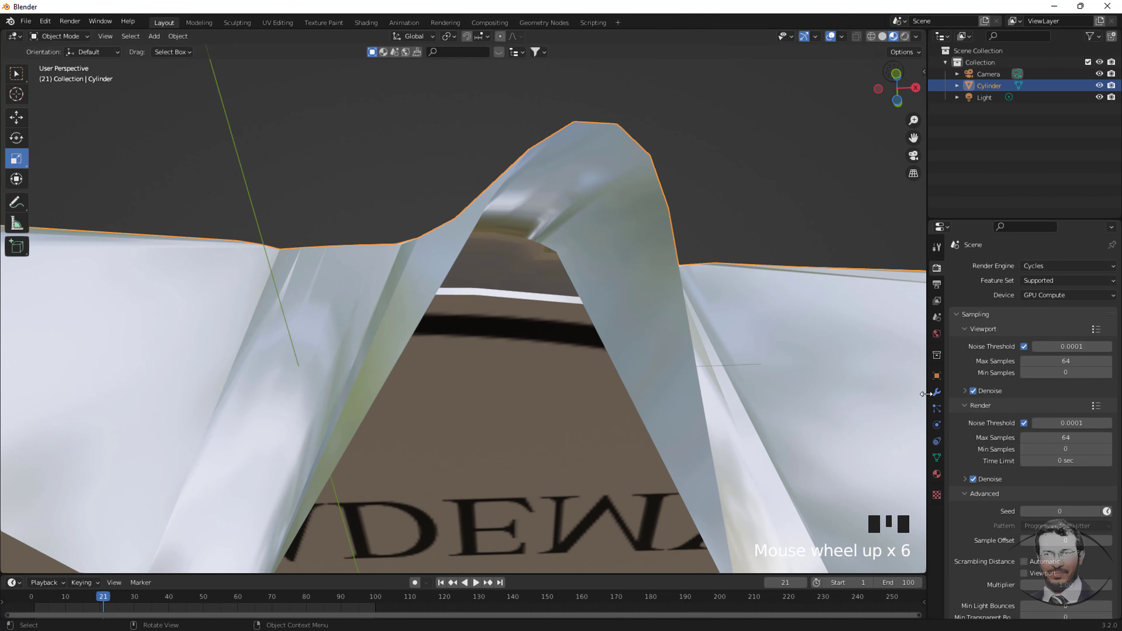
Add a Solidify modifier to the cap and set its thickness to -0.01 m
left_click(936, 392)
left_click(981, 265)
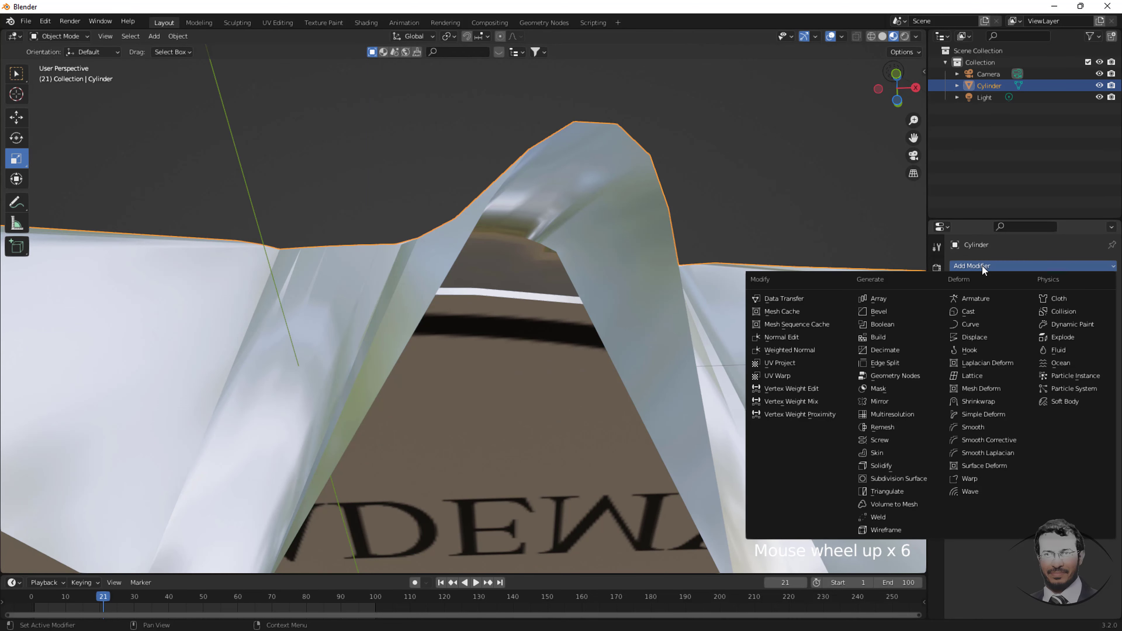
left_click(898, 465)
scroll(554, 174, "down", 1)
scroll(554, 174, "down", 2)
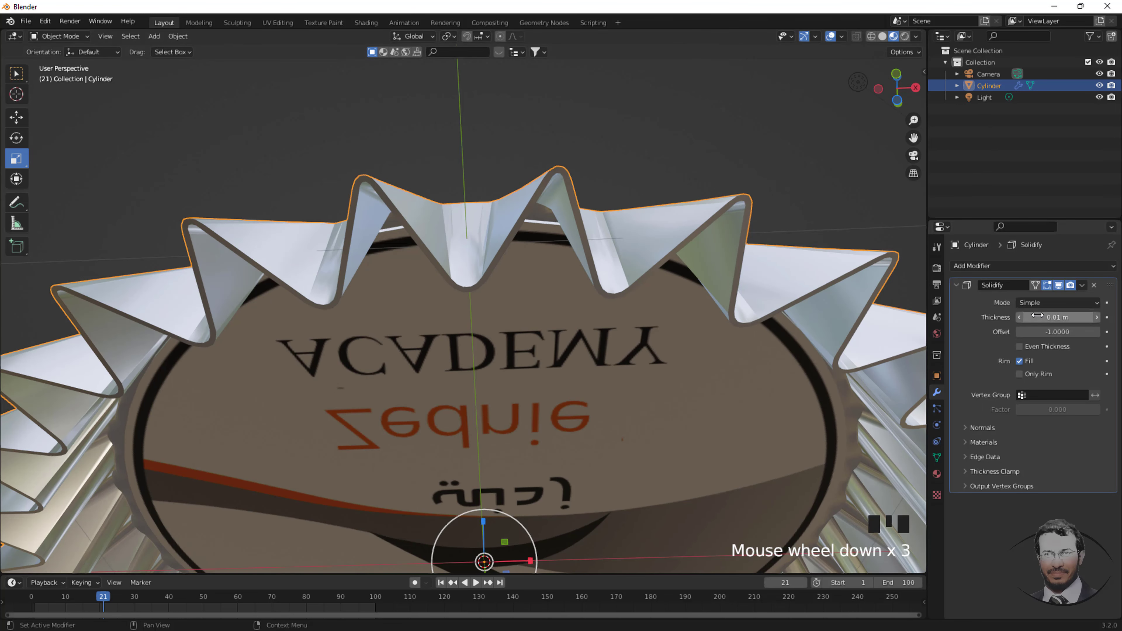
mouse_move(1053, 317)
left_mouse_down()
mouse_move(1063, 317)
mouse_move(1050, 317)
left_mouse_up()
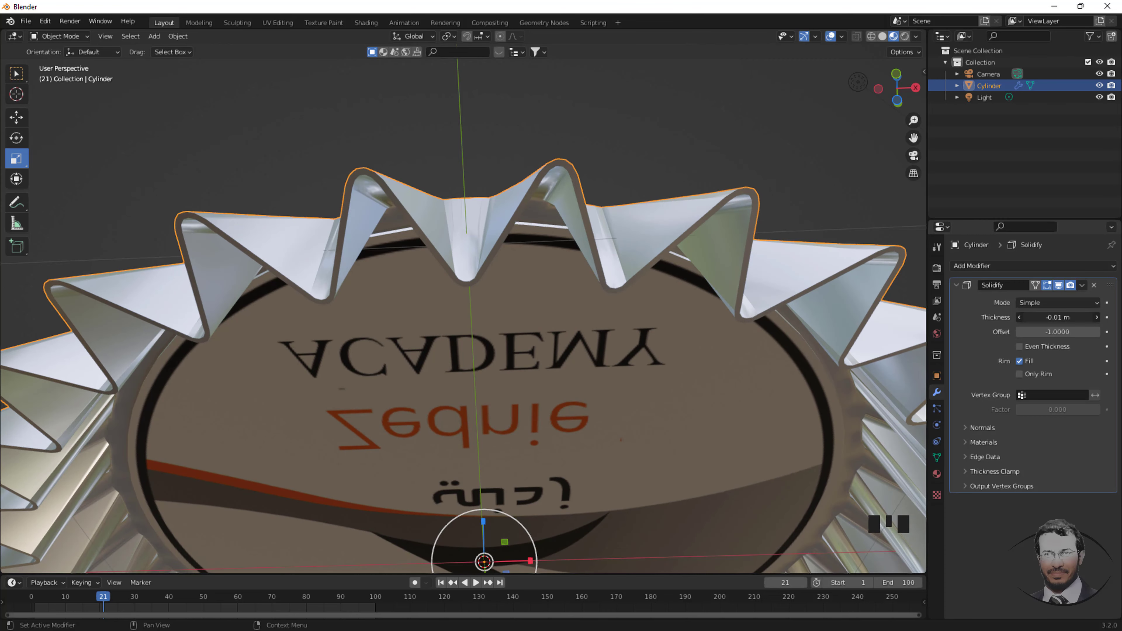
middle_click_drag(464, 247, 454, 336)
scroll(454, 336, "down", 2)
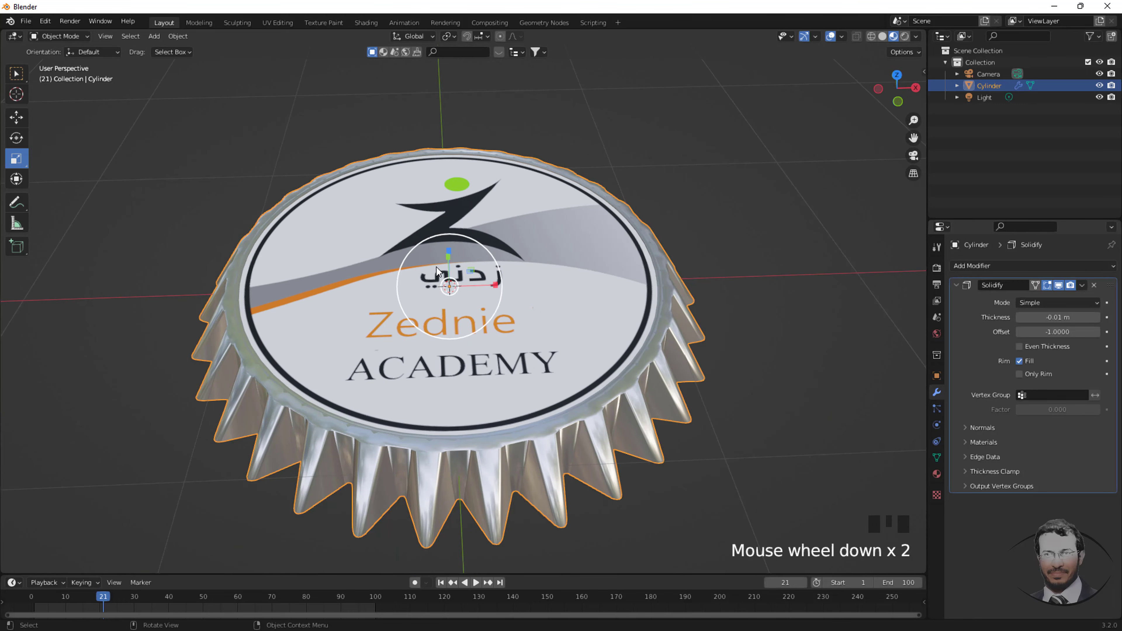